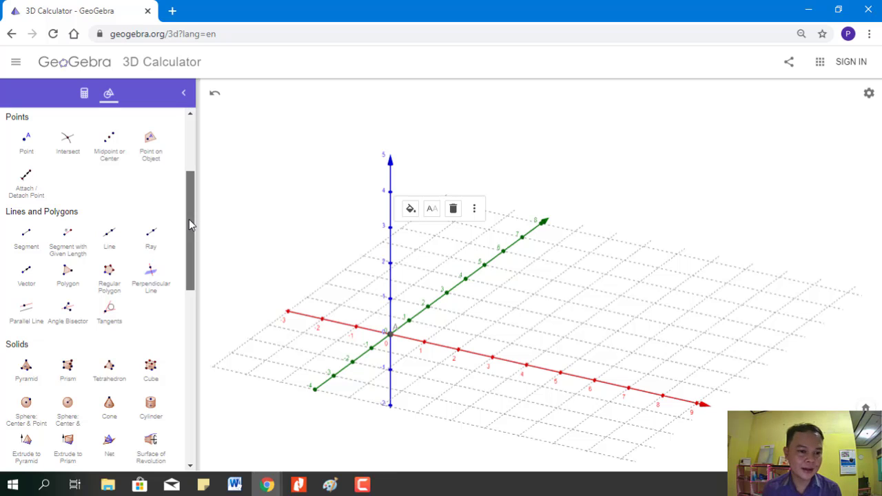
Draw a quadrilateral with the Polygon tool from the origin through (4, 0), about (8, 4) and about (0, 8) on the ground plane.
{"action": "left_click", "coordinate": [25, 239]}
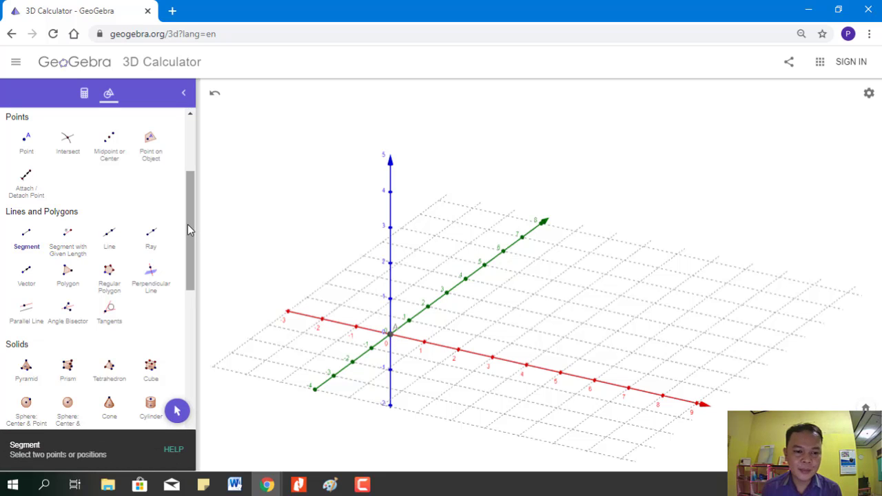
{"action": "left_click", "coordinate": [62, 278]}
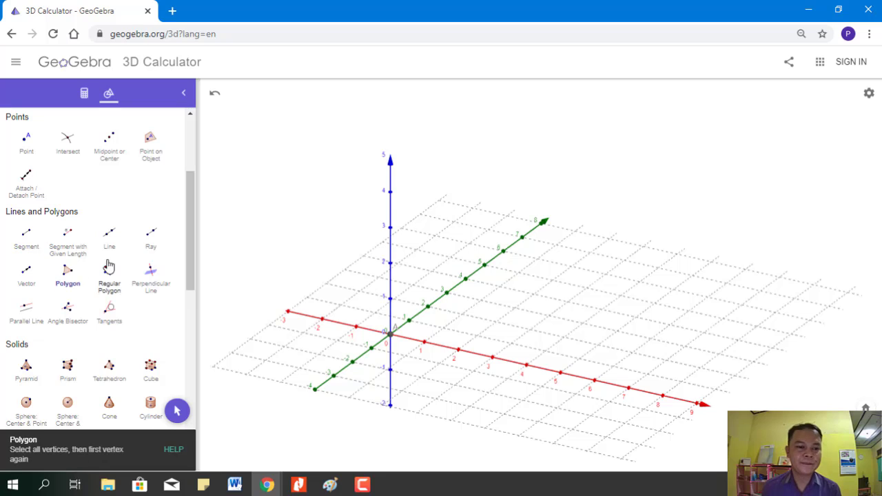
{"action": "left_click", "coordinate": [391, 334]}
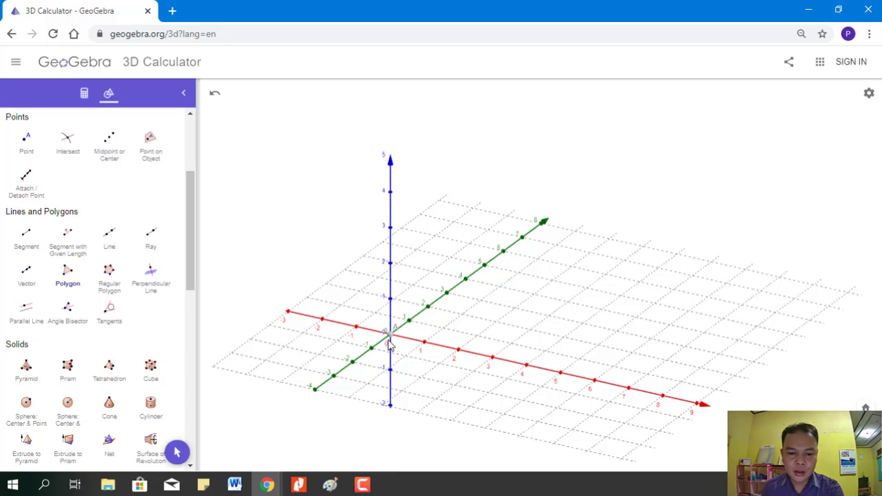
{"action": "left_click", "coordinate": [526, 364]}
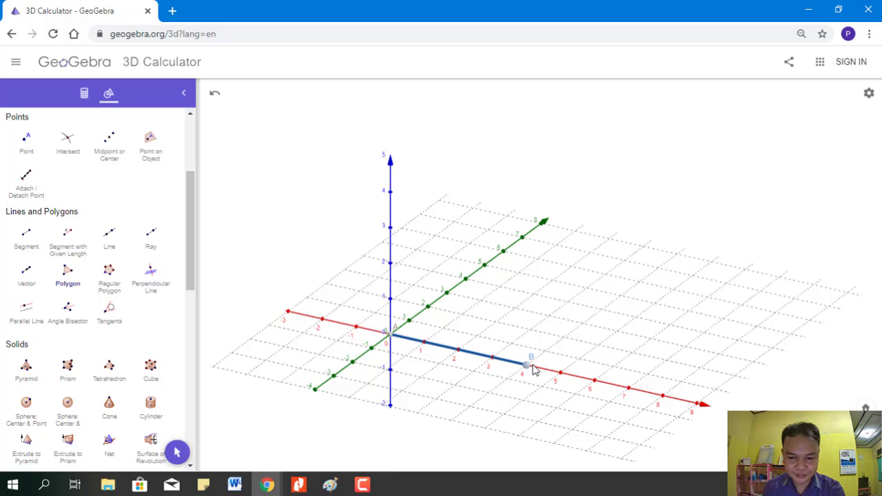
{"action": "left_click", "coordinate": [530, 367]}
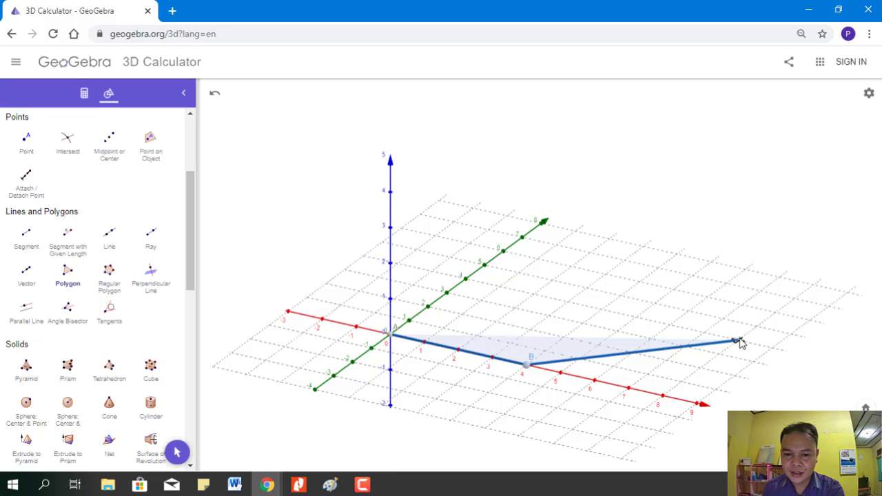
{"action": "left_click", "coordinate": [740, 342]}
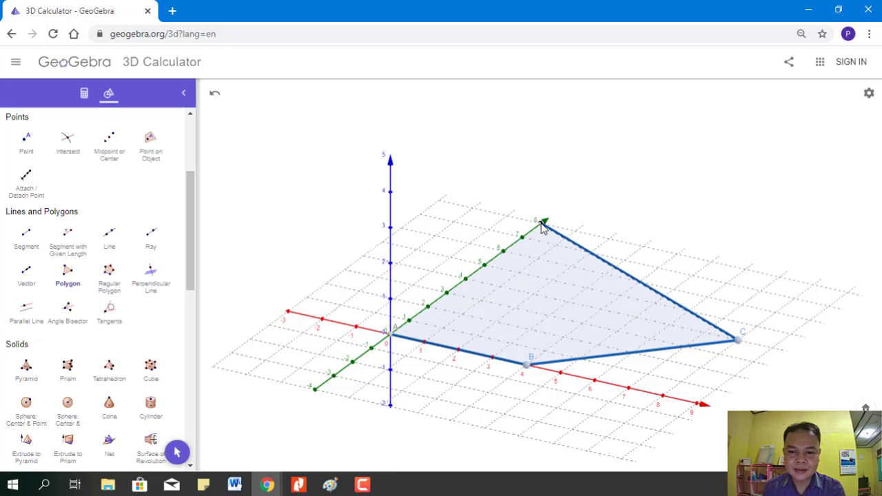
{"action": "left_click", "coordinate": [545, 222]}
{"action": "left_click", "coordinate": [392, 336]}
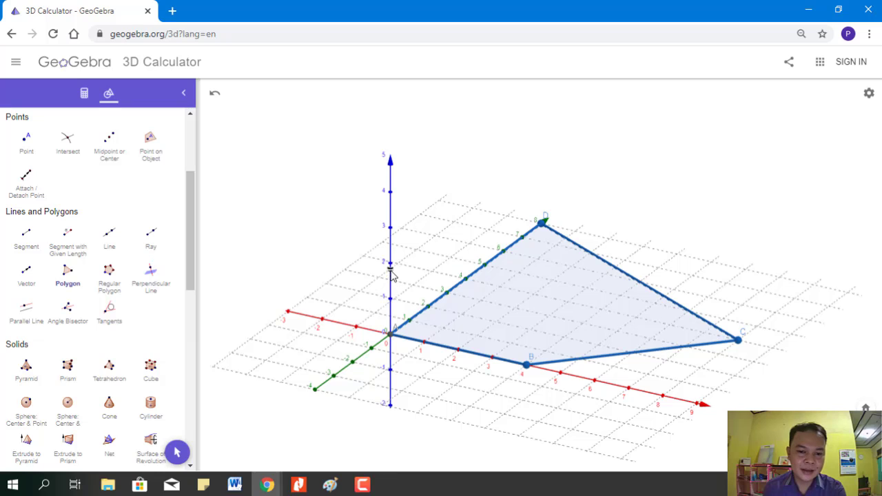
Build a prism 4 units high on the quadrilateral base, with its upper vertex on the vertical axis.
{"action": "left_click", "coordinate": [68, 373]}
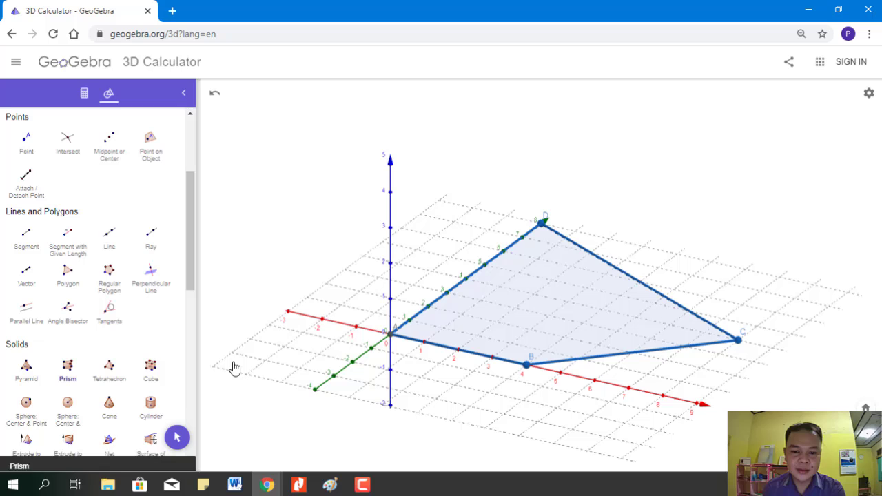
{"action": "left_click", "coordinate": [475, 324]}
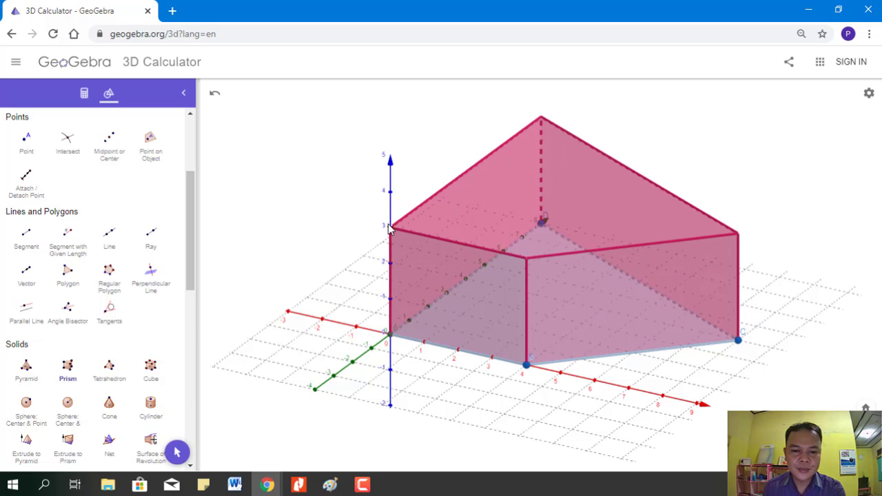
{"action": "left_click", "coordinate": [392, 199]}
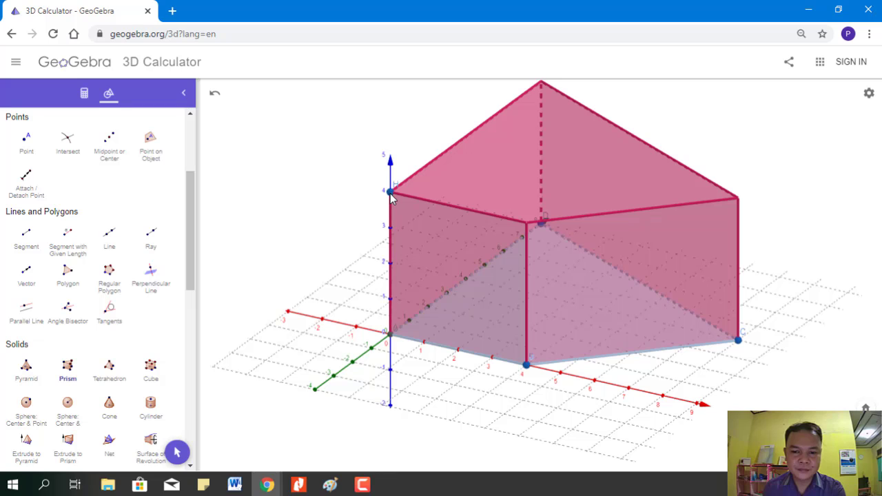
{"action": "left_click", "coordinate": [177, 452]}
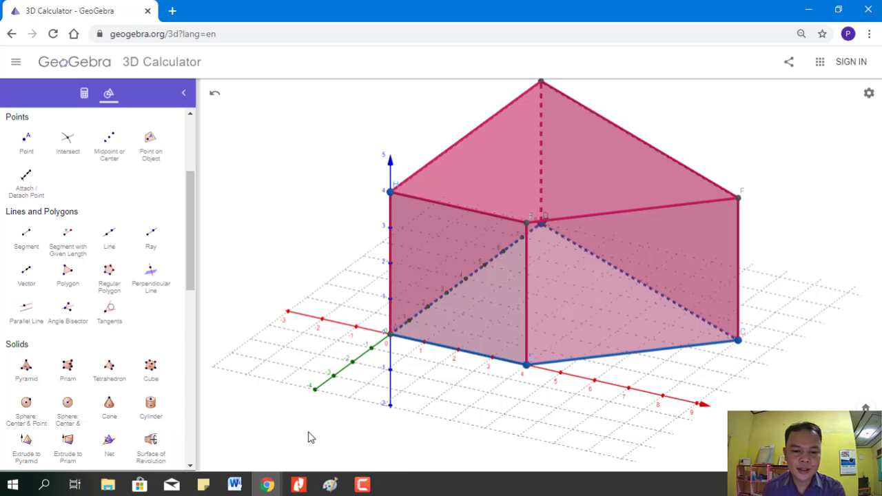
Draw the two diagonals BG and CF as segments on the prism's side face BCGF.
{"action": "mouse_move", "coordinate": [528, 382]}
{"action": "left_mouse_down"}
{"action": "mouse_move", "coordinate": [522, 403]}
{"action": "mouse_move", "coordinate": [498, 381]}
{"action": "mouse_move", "coordinate": [516, 395]}
{"action": "mouse_move", "coordinate": [530, 392]}
{"action": "mouse_move", "coordinate": [528, 379]}
{"action": "mouse_move", "coordinate": [527, 393]}
{"action": "left_mouse_up"}
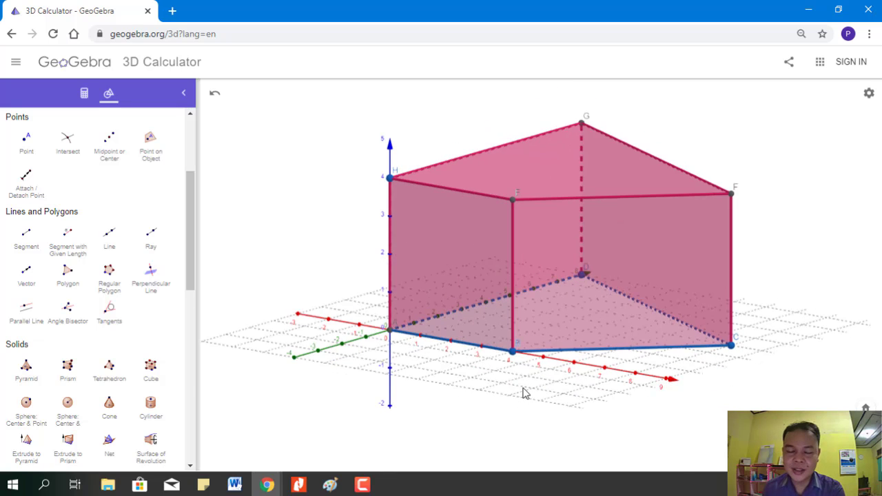
{"action": "left_click_drag", "start_coordinate": [398, 336], "coordinate": [425, 314]}
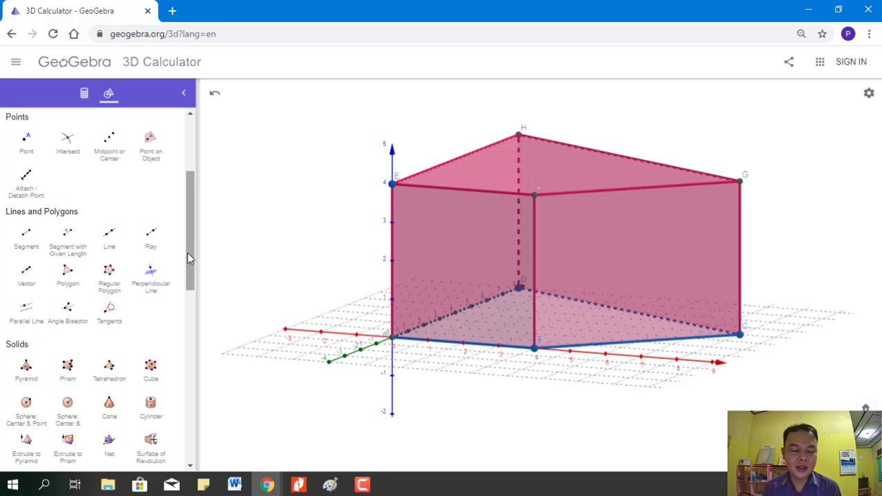
{"action": "left_click", "coordinate": [31, 241]}
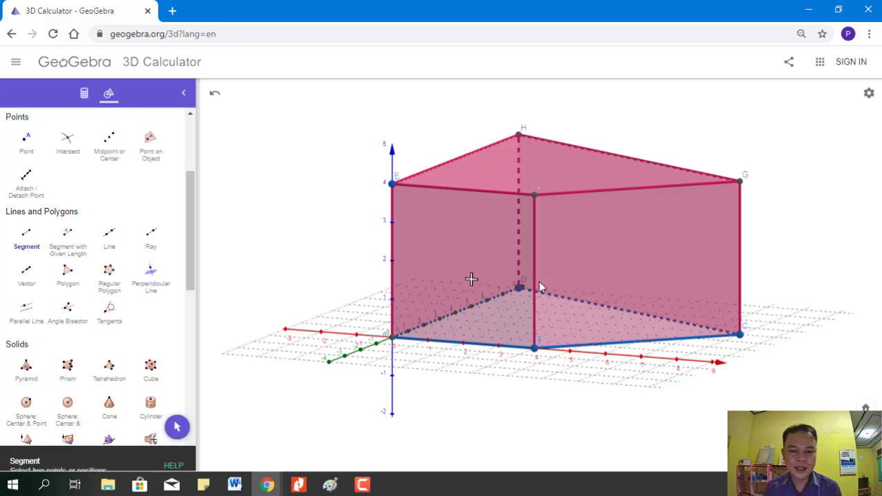
{"action": "left_click", "coordinate": [536, 348]}
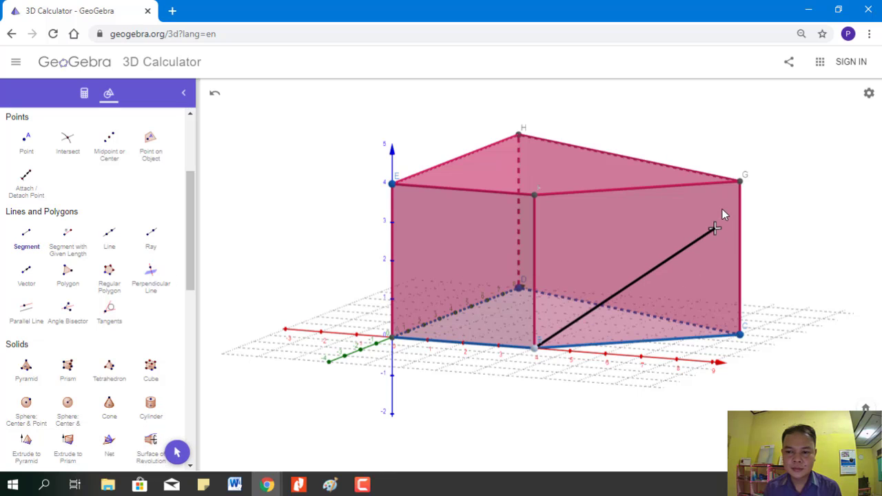
{"action": "left_click", "coordinate": [739, 182]}
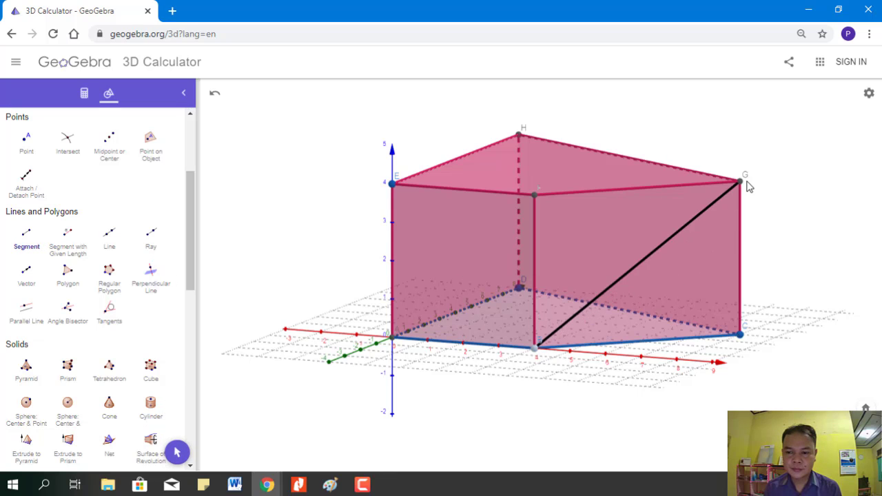
{"action": "left_click", "coordinate": [740, 336]}
{"action": "left_click", "coordinate": [535, 196]}
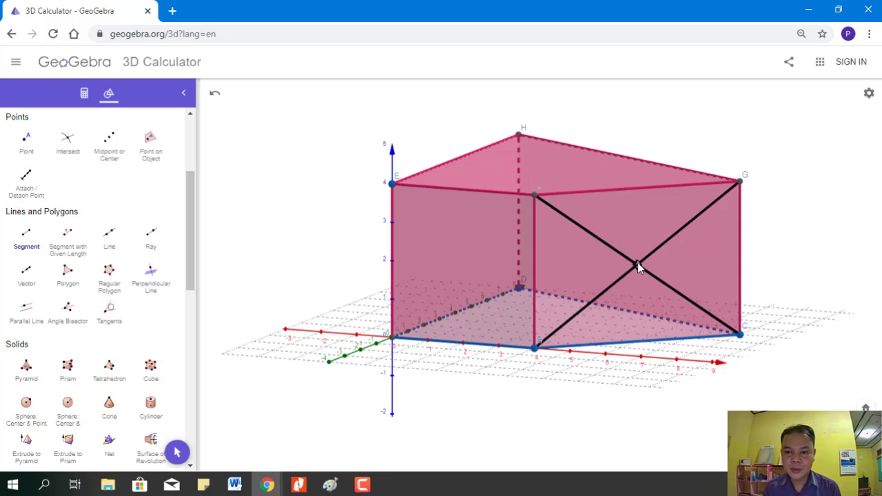
Create the intersection point of the two diagonals on face BCGF.
{"action": "left_click", "coordinate": [26, 145]}
{"action": "left_click", "coordinate": [68, 143]}
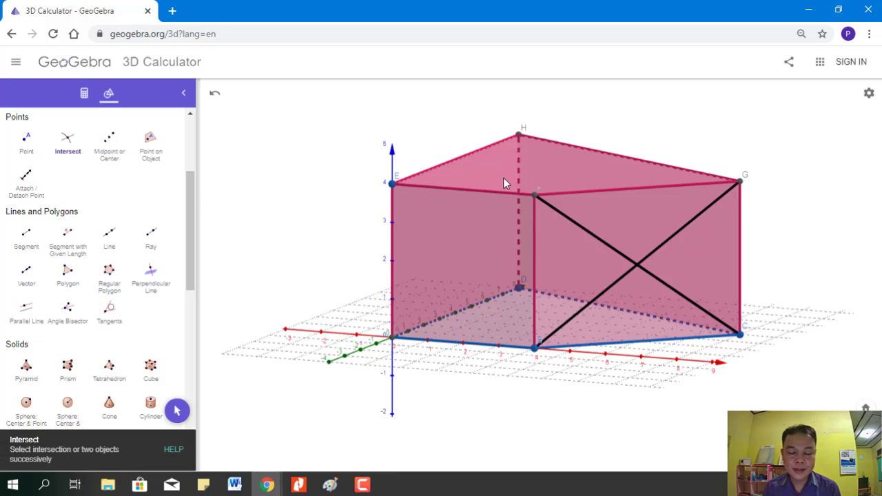
{"action": "left_click", "coordinate": [549, 206]}
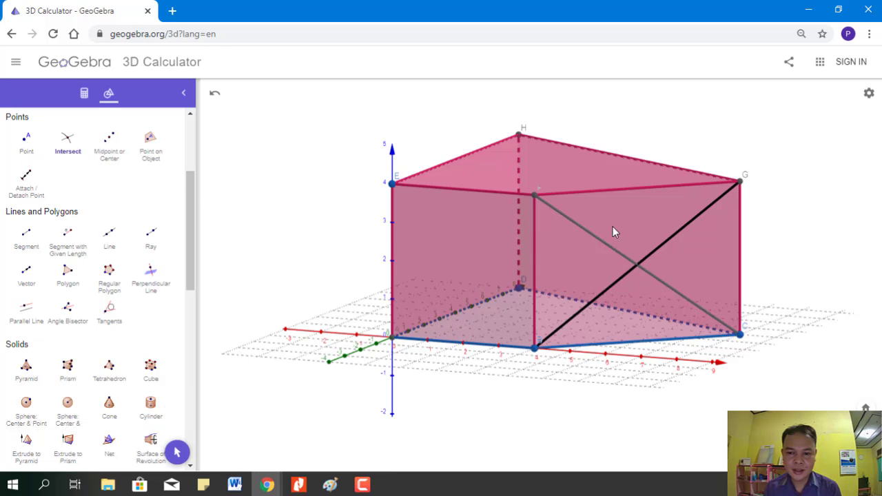
{"action": "left_click", "coordinate": [668, 236]}
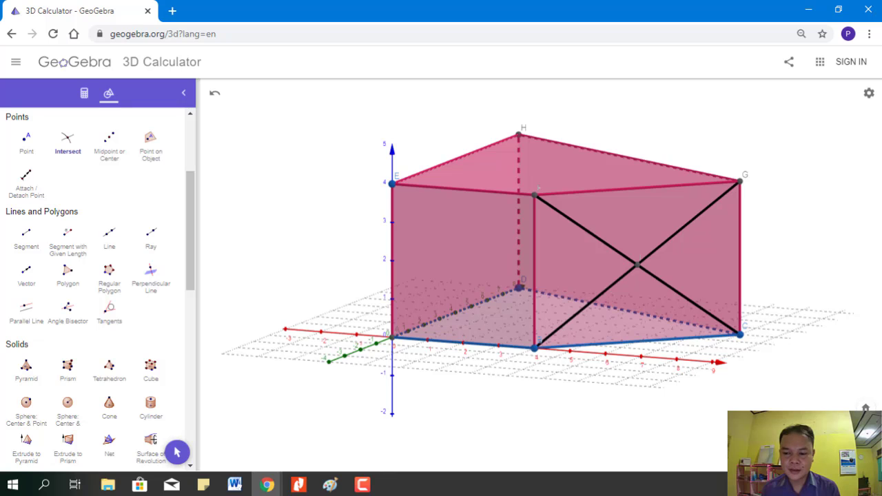
Place a point at height 3 on the vertical prism edge AE.
{"action": "scroll", "coordinate": [540, 279], "scroll_direction": "up", "scroll_amount": 3}
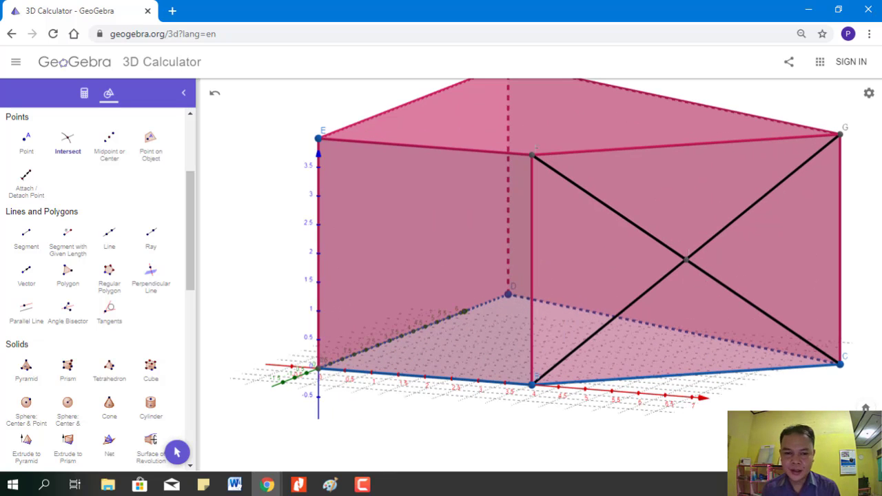
{"action": "scroll", "coordinate": [461, 239], "scroll_direction": "down", "scroll_amount": 3}
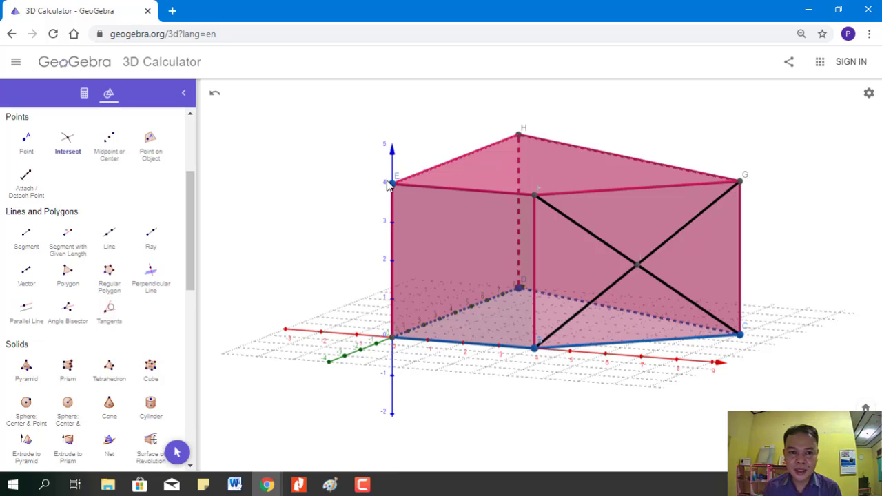
{"action": "left_click", "coordinate": [26, 142]}
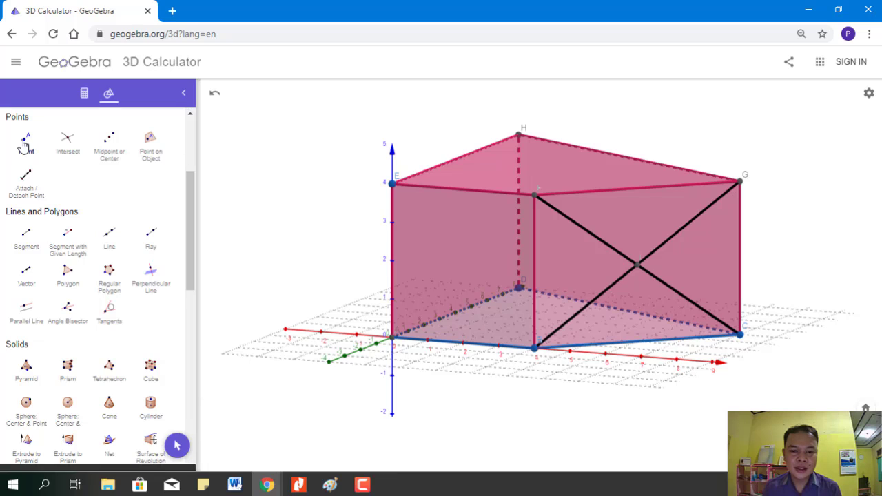
{"action": "left_click", "coordinate": [392, 223]}
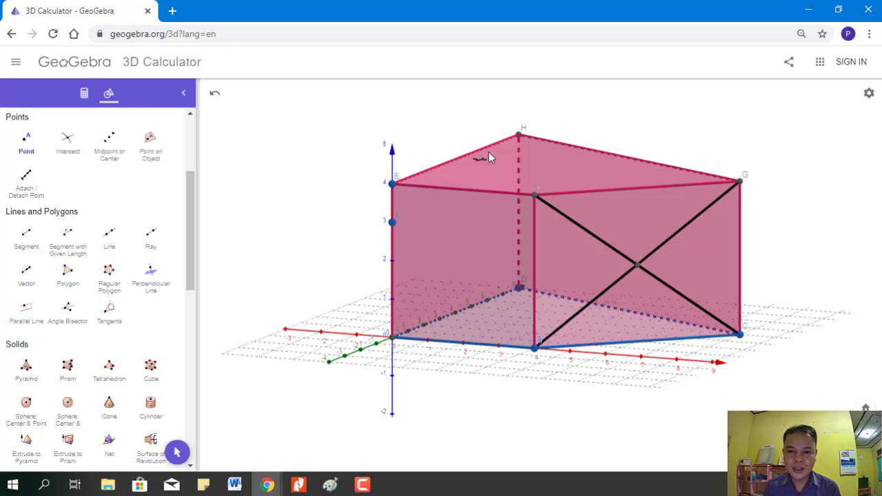
{"action": "left_click", "coordinate": [635, 264]}
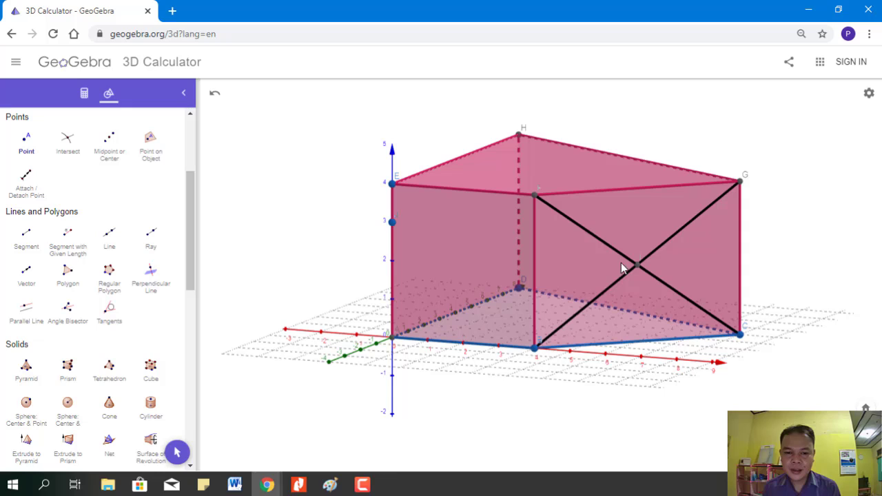
{"action": "left_click", "coordinate": [394, 223]}
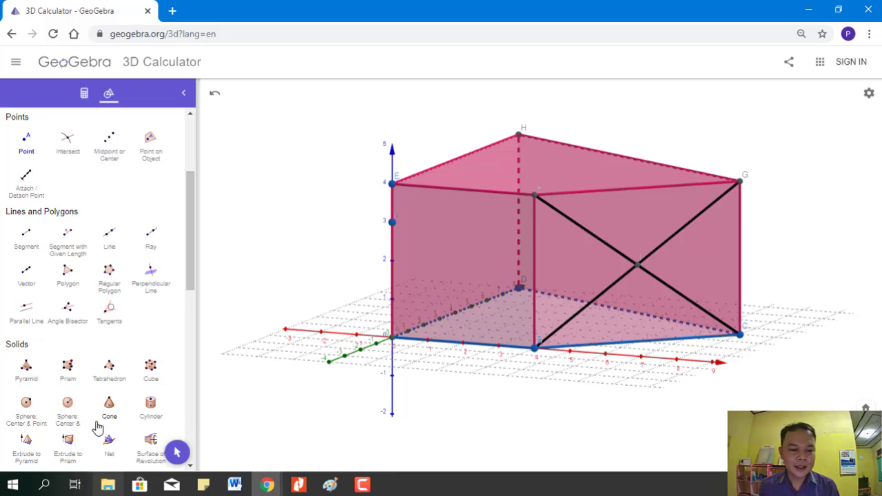
{"action": "left_click", "coordinate": [177, 452]}
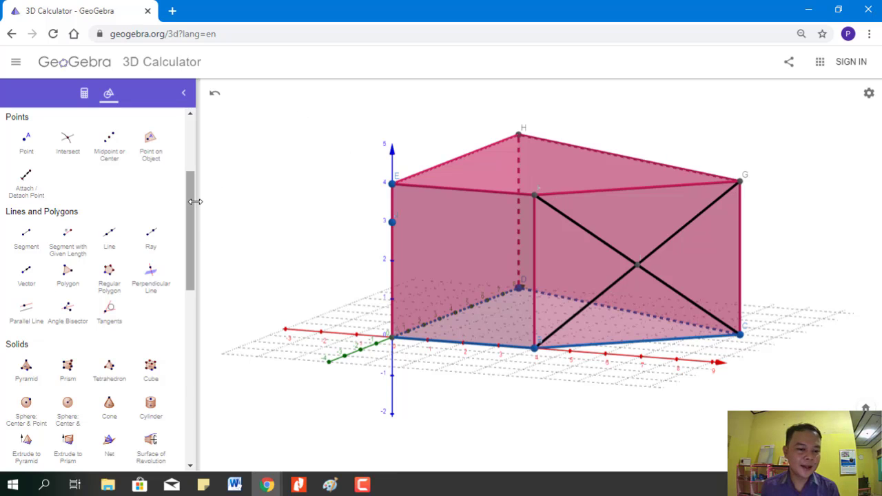
Create a plane through vertex B, the intersection point of the diagonals and vertex F.
{"action": "left_click_drag", "start_coordinate": [196, 201], "coordinate": [202, 347]}
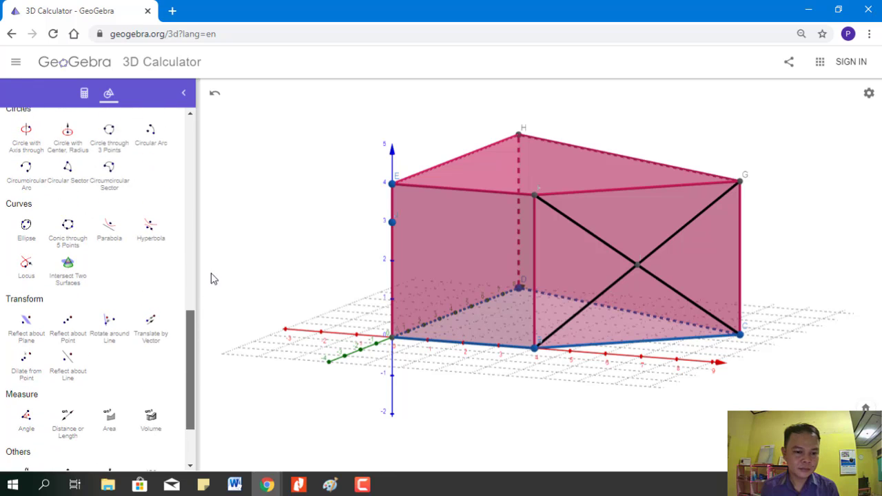
{"action": "left_click_drag", "start_coordinate": [213, 277], "coordinate": [216, 249]}
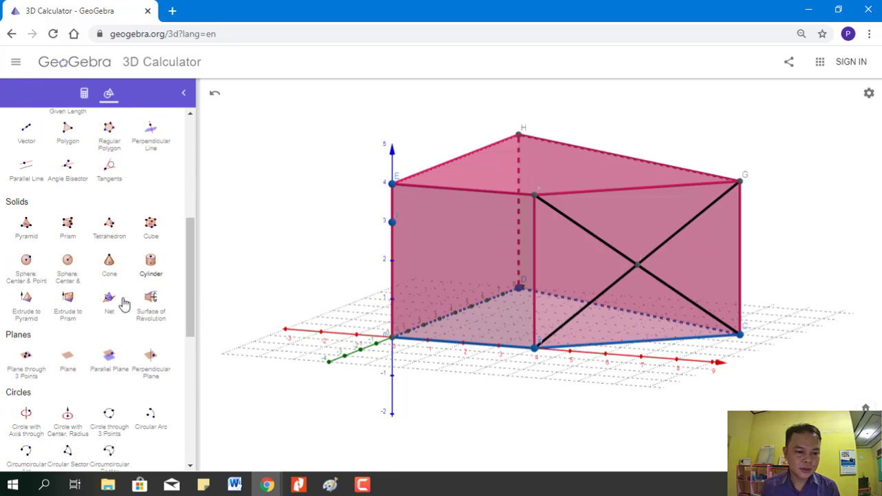
{"action": "left_click", "coordinate": [26, 357]}
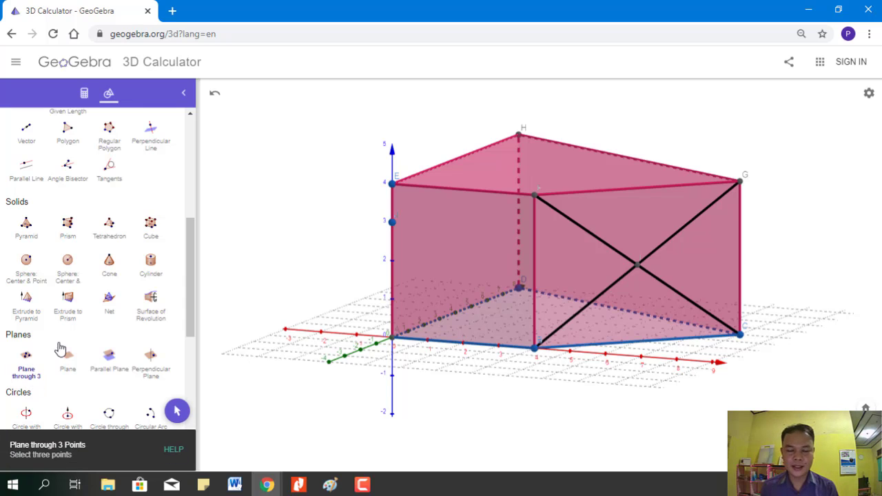
{"action": "left_click", "coordinate": [536, 348]}
{"action": "left_click", "coordinate": [636, 265]}
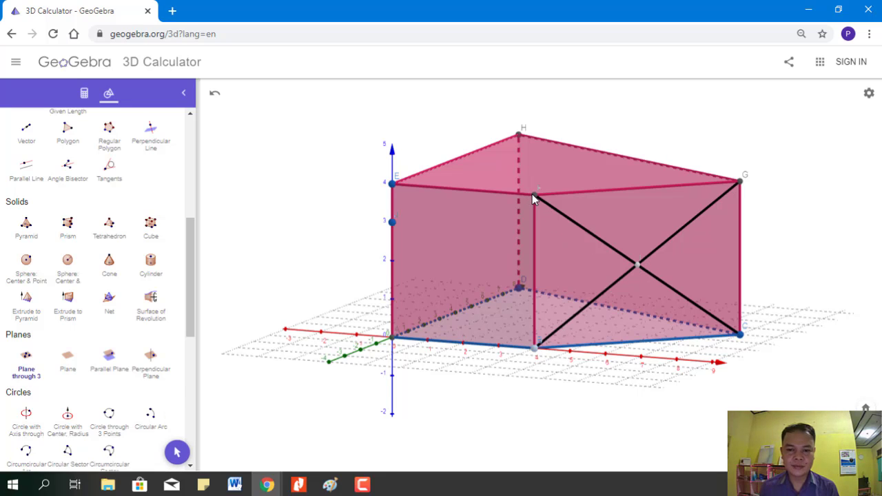
{"action": "left_click", "coordinate": [532, 195]}
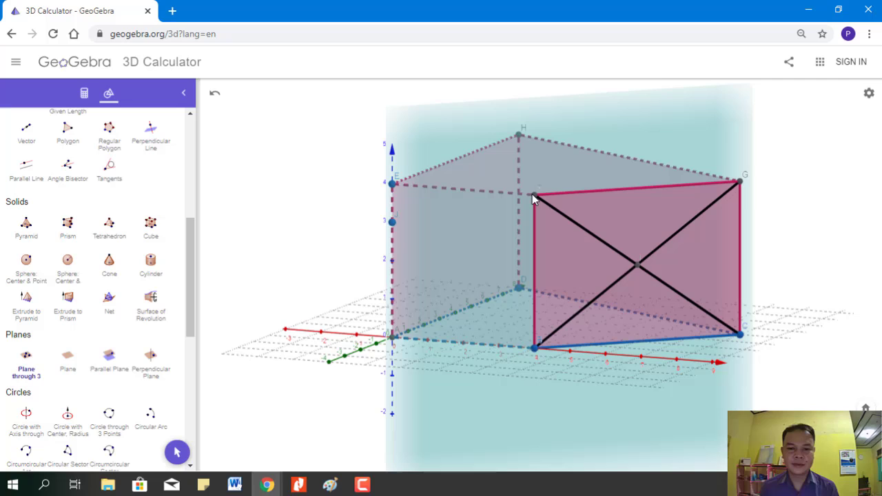
{"action": "left_click", "coordinate": [177, 452]}
Create a plane through vertices A, E and H on the prism's side face ADHE.
{"action": "mouse_move", "coordinate": [279, 331]}
{"action": "left_mouse_down"}
{"action": "mouse_move", "coordinate": [319, 366]}
{"action": "mouse_move", "coordinate": [329, 345]}
{"action": "mouse_move", "coordinate": [281, 351]}
{"action": "mouse_move", "coordinate": [266, 334]}
{"action": "mouse_move", "coordinate": [281, 337]}
{"action": "left_mouse_up"}
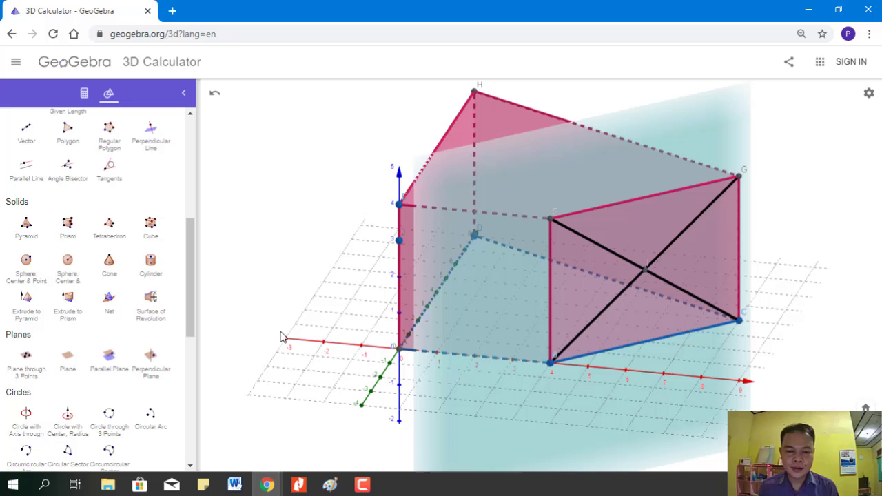
{"action": "left_click", "coordinate": [27, 364]}
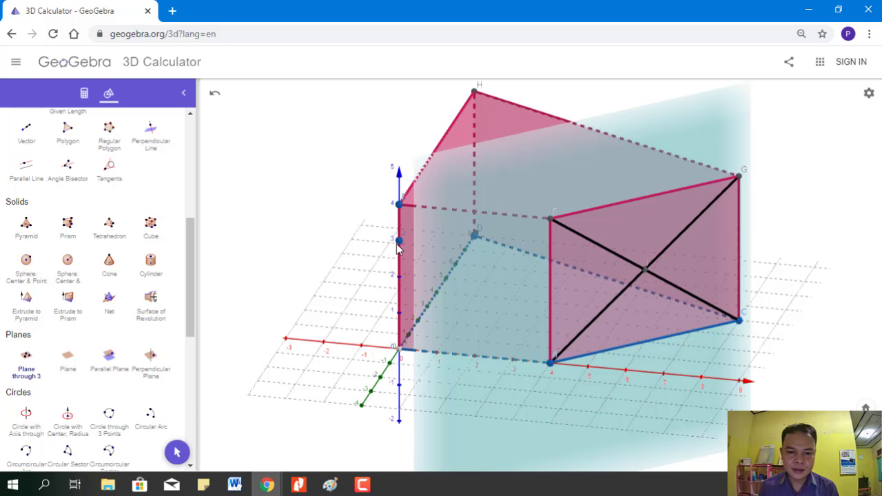
{"action": "left_click", "coordinate": [401, 205]}
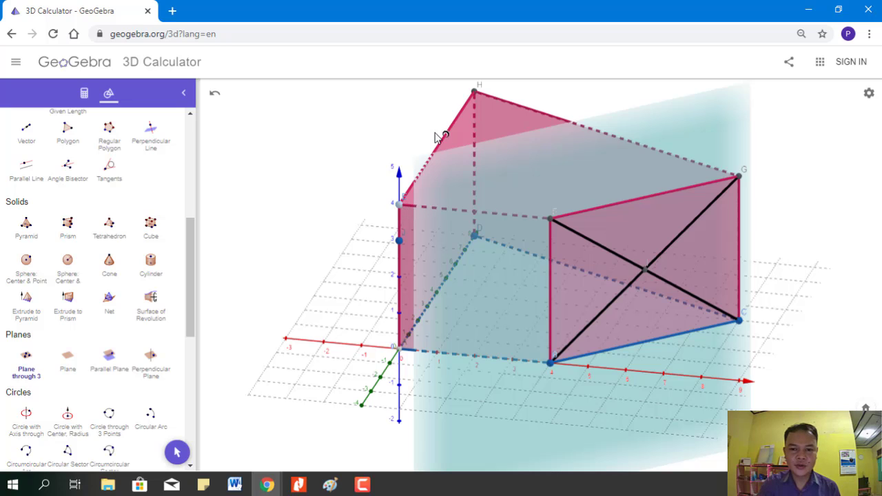
{"action": "left_click", "coordinate": [475, 92]}
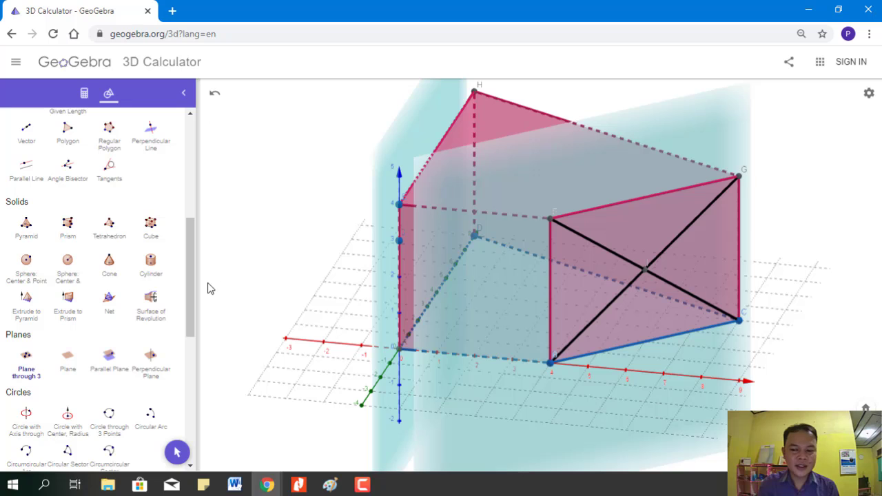
{"action": "scroll", "coordinate": [540, 275], "scroll_direction": "down", "scroll_amount": 4}
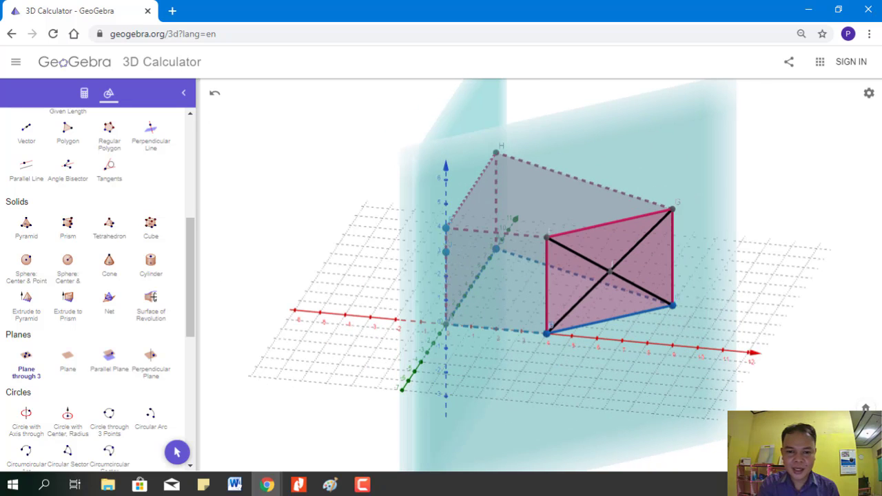
{"action": "scroll", "coordinate": [610, 309], "scroll_direction": "down", "scroll_amount": 4}
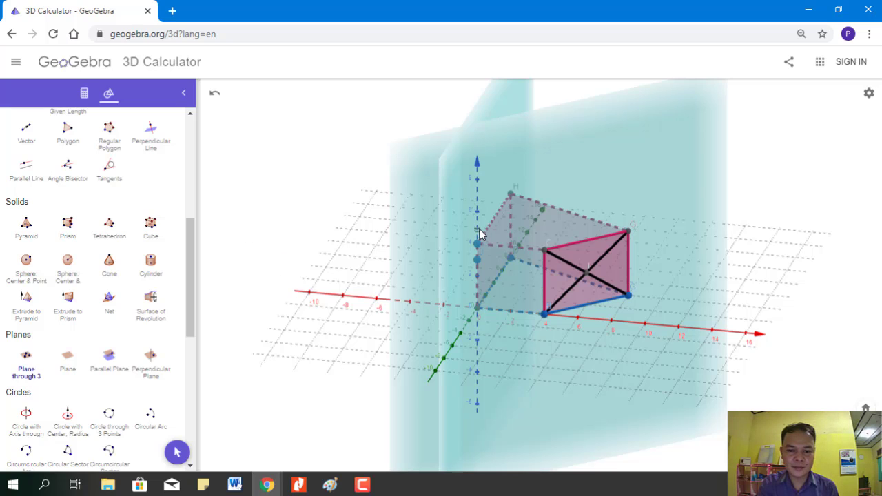
{"action": "left_click", "coordinate": [176, 452]}
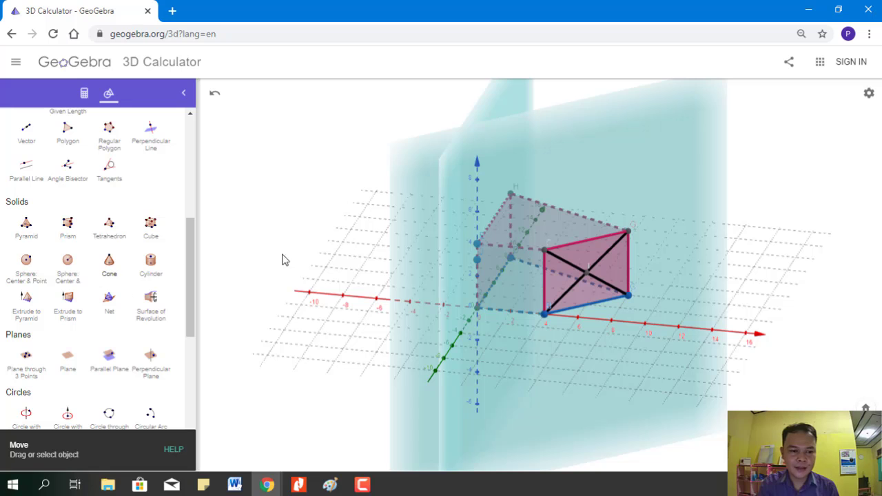
Create the intersection line of the planes through faces BCGF and ADHE using Intersect Two Surfaces.
{"action": "mouse_move", "coordinate": [319, 258]}
{"action": "left_mouse_down"}
{"action": "mouse_move", "coordinate": [293, 286]}
{"action": "mouse_move", "coordinate": [338, 288]}
{"action": "mouse_move", "coordinate": [335, 261]}
{"action": "left_mouse_up"}
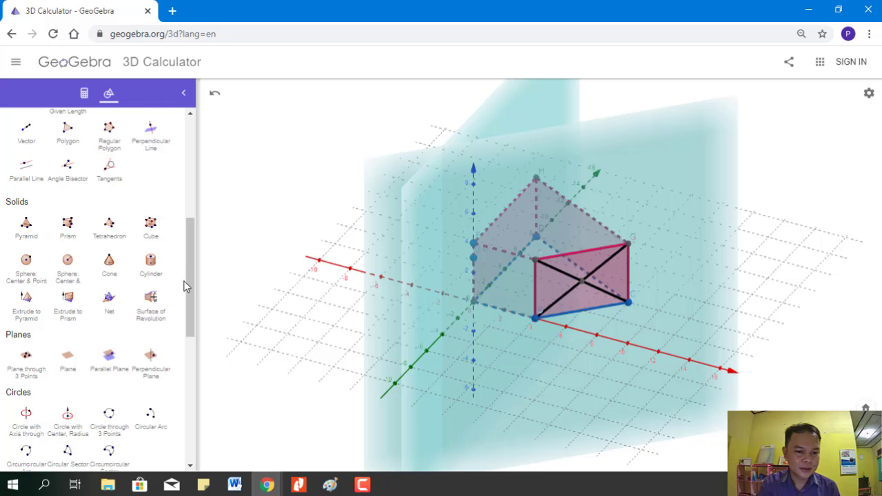
{"action": "left_click_drag", "start_coordinate": [188, 281], "coordinate": [193, 180]}
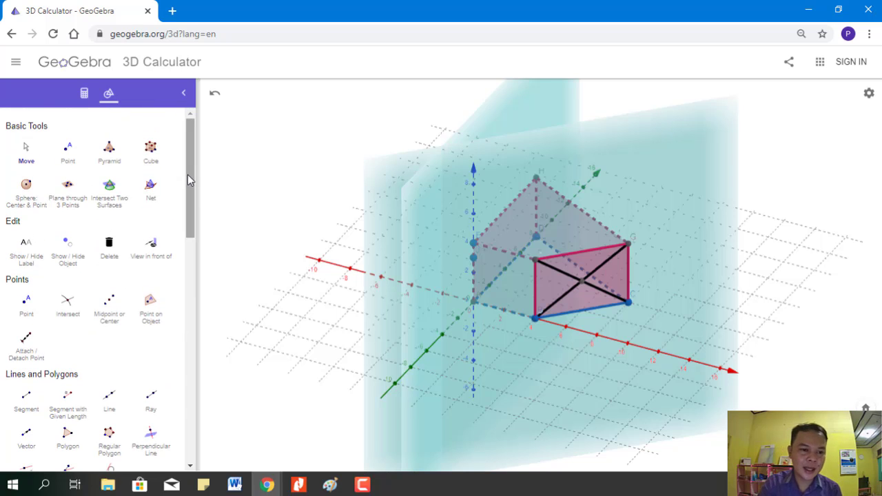
{"action": "left_click", "coordinate": [115, 205]}
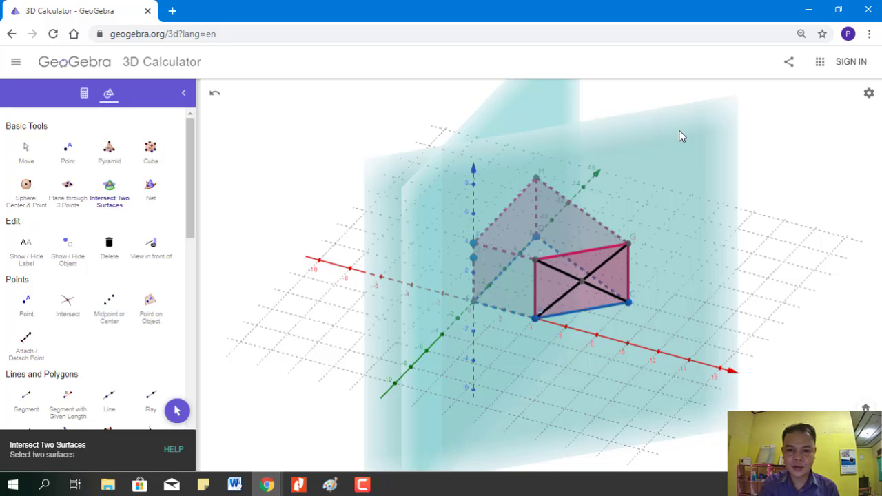
{"action": "left_click", "coordinate": [680, 152]}
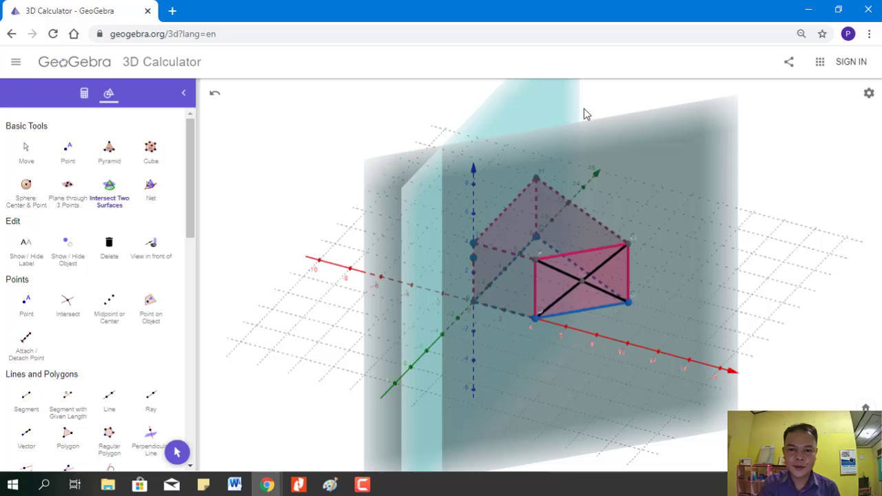
{"action": "left_click", "coordinate": [513, 104]}
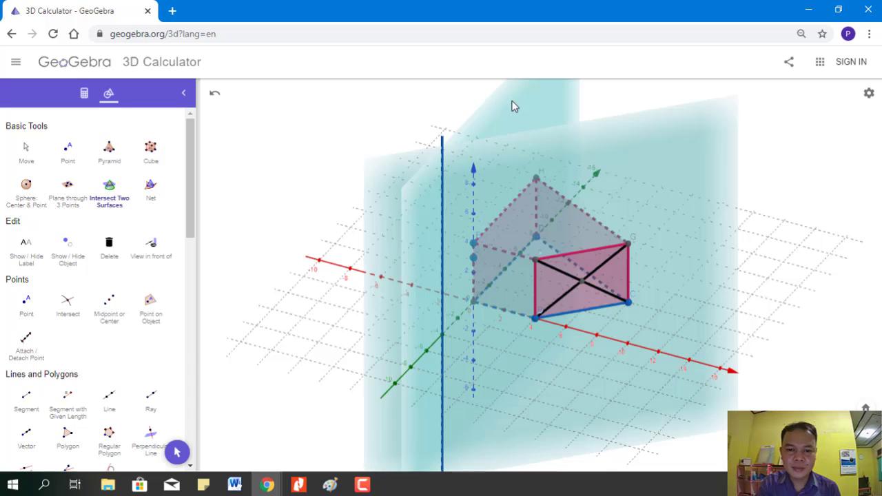
{"action": "left_click", "coordinate": [177, 452]}
{"action": "mouse_move", "coordinate": [313, 363]}
{"action": "left_mouse_down"}
{"action": "mouse_move", "coordinate": [305, 403]}
{"action": "mouse_move", "coordinate": [301, 369]}
{"action": "mouse_move", "coordinate": [277, 368]}
{"action": "mouse_move", "coordinate": [326, 364]}
{"action": "mouse_move", "coordinate": [311, 362]}
{"action": "left_mouse_up"}
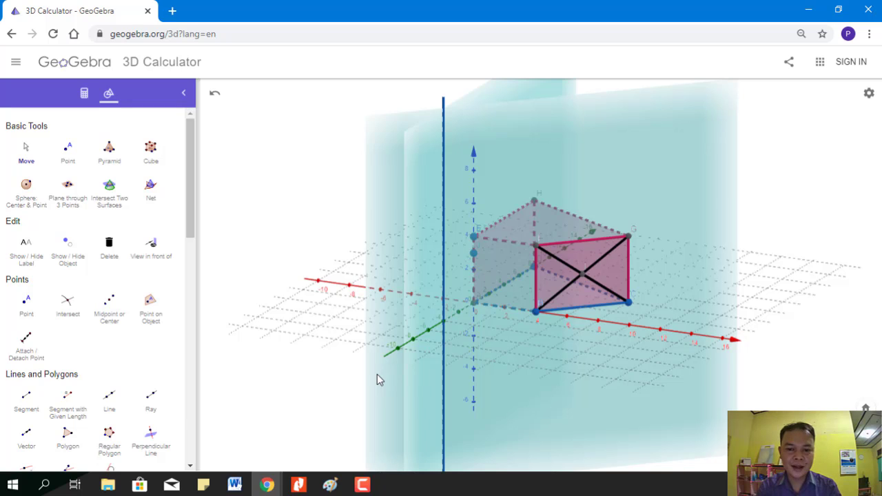
Undo the intersection line and both planes through the side faces, keeping the prism with its diagonals and points.
{"action": "key", "text": "ctrl+z"}
{"action": "key", "text": "ctrl+z"}
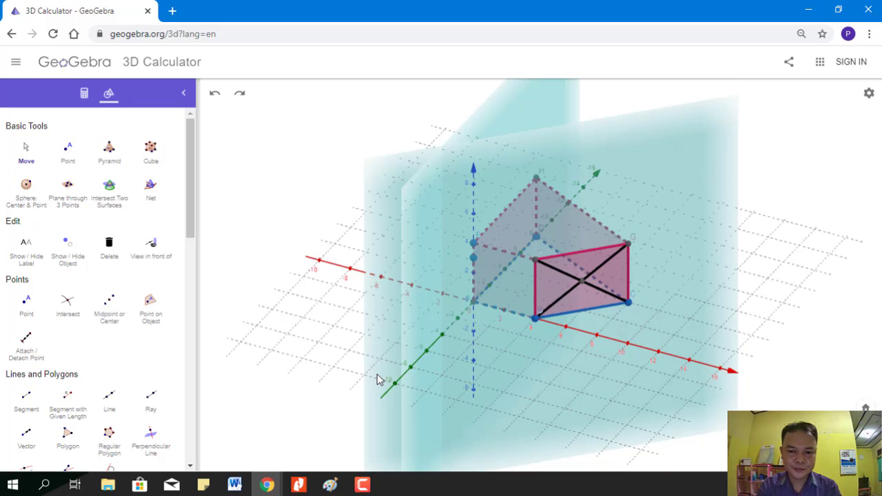
{"action": "key", "text": "ctrl+z"}
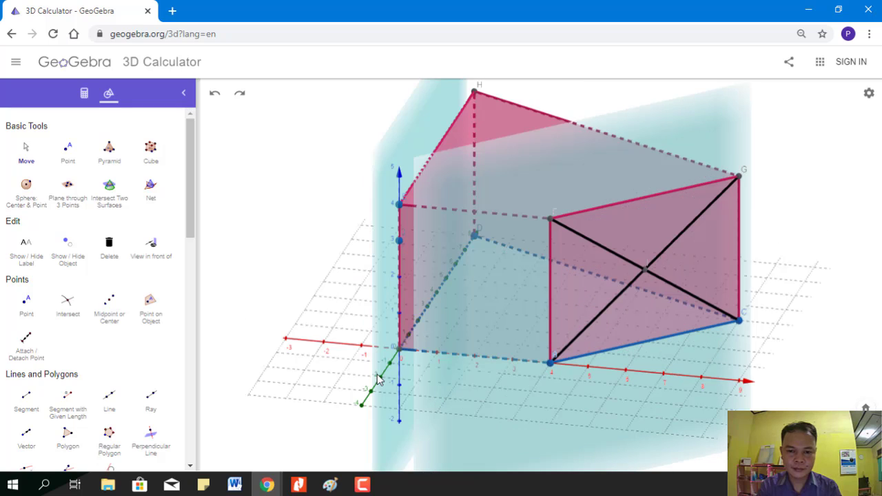
{"action": "key", "text": "ctrl+z"}
{"action": "key", "text": "ctrl+z"}
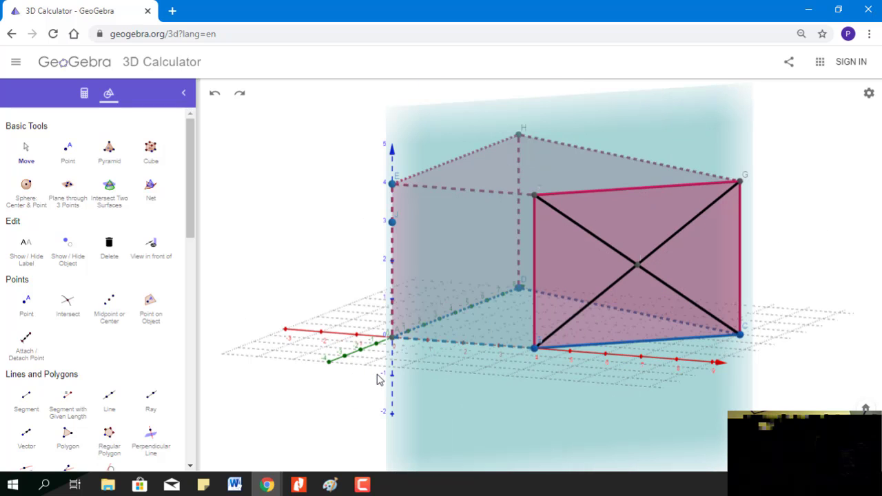
{"action": "key", "text": "ctrl+z"}
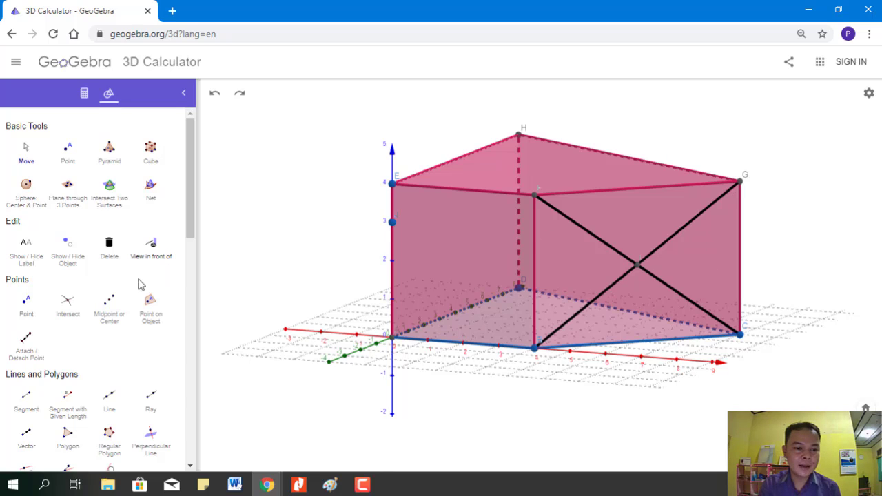
Draw infinite lines through B and C and through F and G, extending the bottom and top edges of face BCGF.
{"action": "left_click_drag", "start_coordinate": [192, 207], "coordinate": [193, 240]}
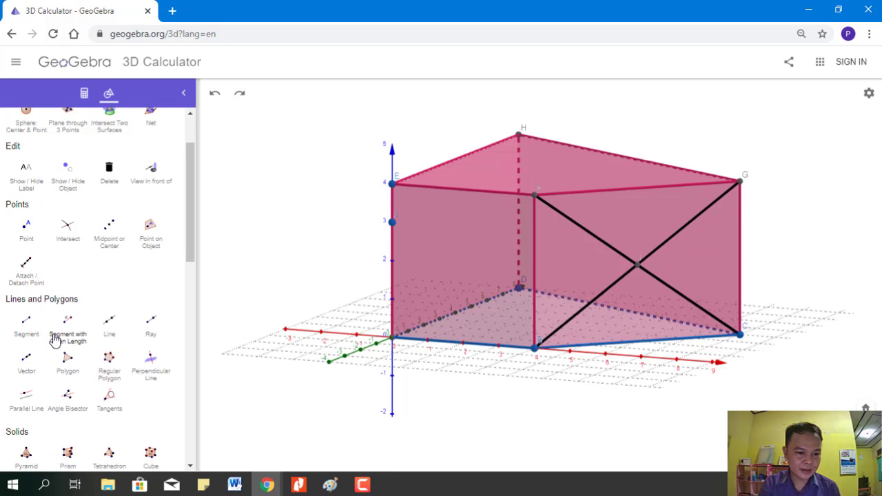
{"action": "left_click", "coordinate": [110, 325]}
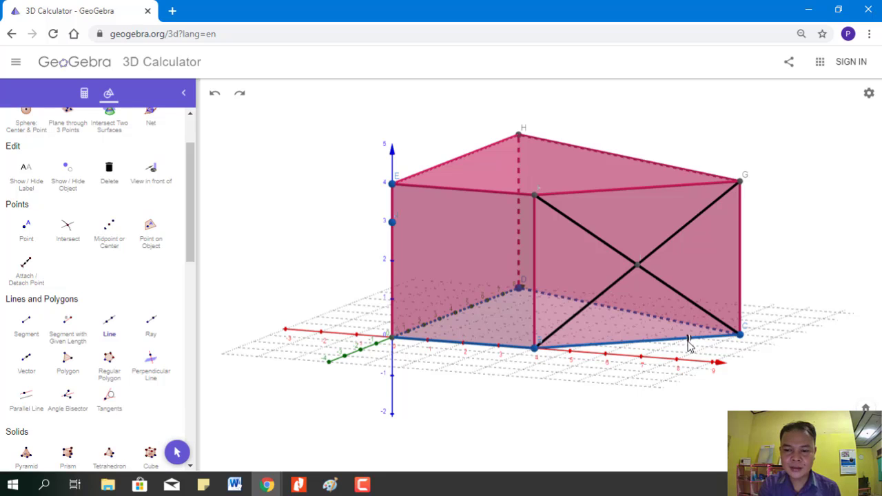
{"action": "left_click", "coordinate": [535, 348]}
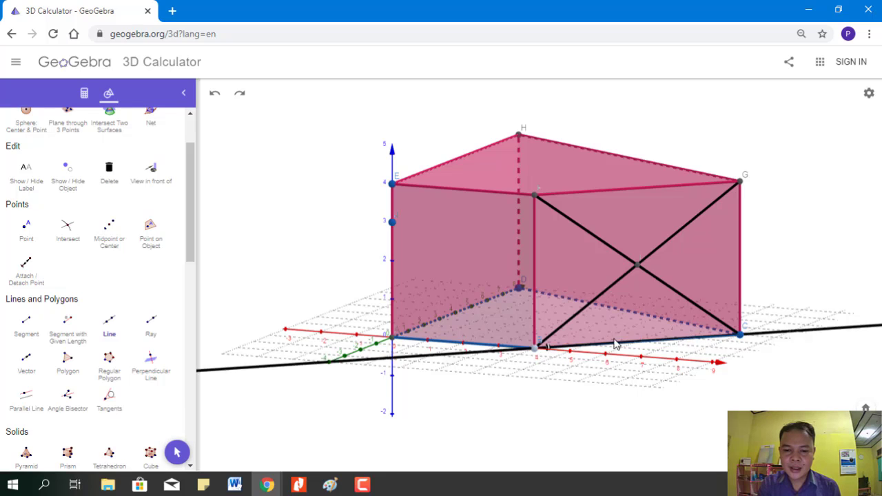
{"action": "left_click", "coordinate": [740, 336]}
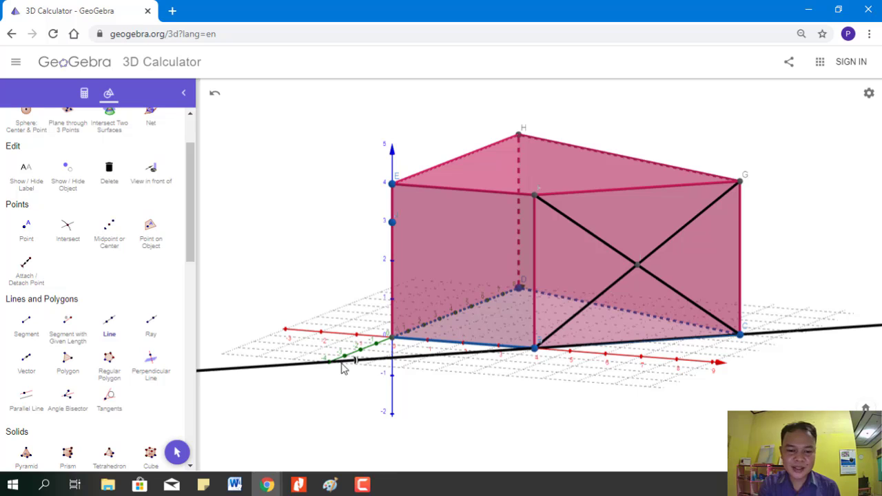
{"action": "left_click", "coordinate": [536, 195]}
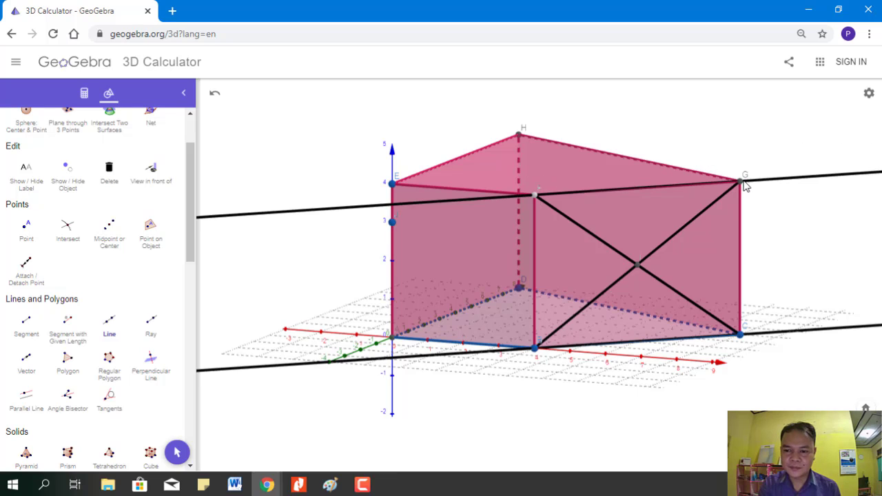
{"action": "left_click", "coordinate": [740, 183]}
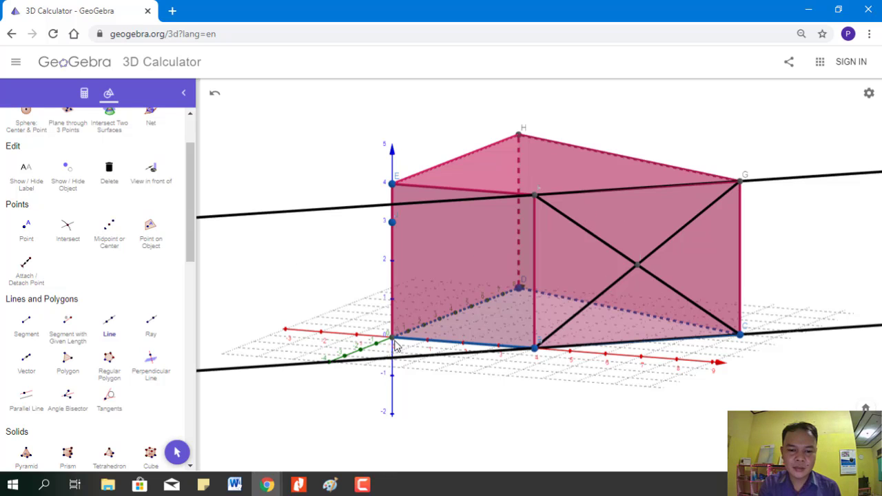
Draw infinite lines through A and D and through E and H, extending the bottom and top edges of face ADHE.
{"action": "left_click", "coordinate": [391, 338]}
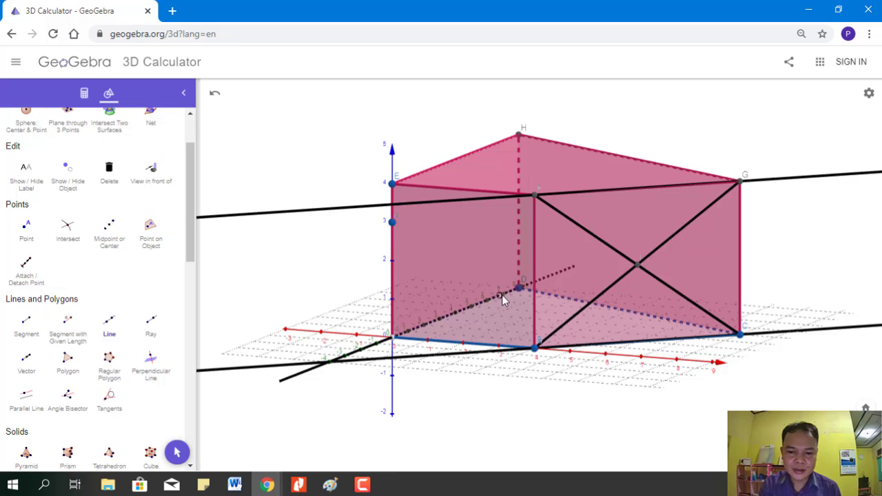
{"action": "left_click", "coordinate": [520, 286]}
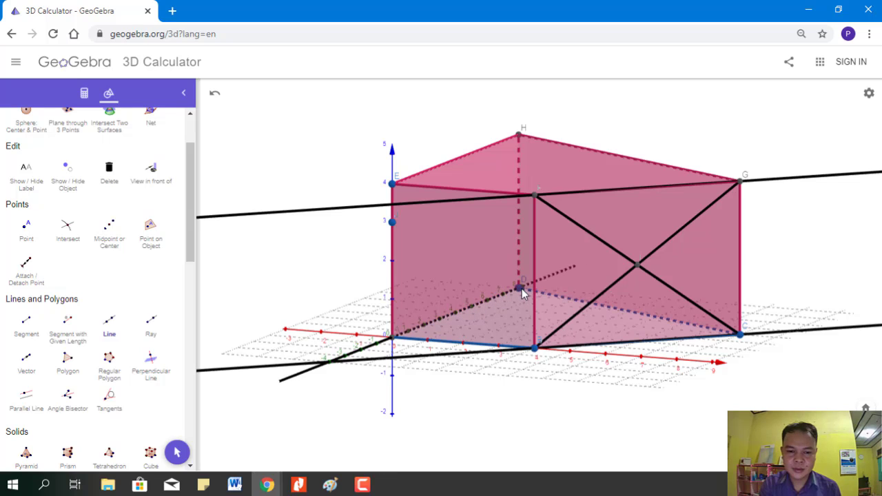
{"action": "left_click", "coordinate": [391, 184]}
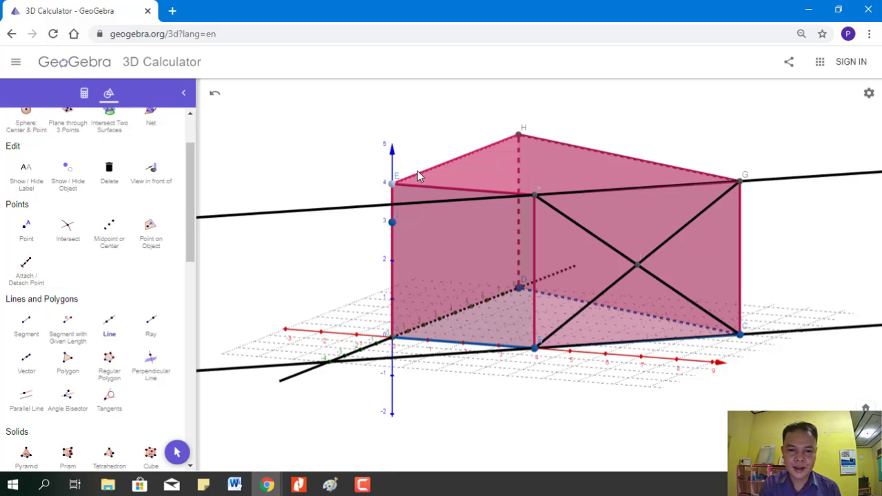
{"action": "left_click", "coordinate": [519, 134]}
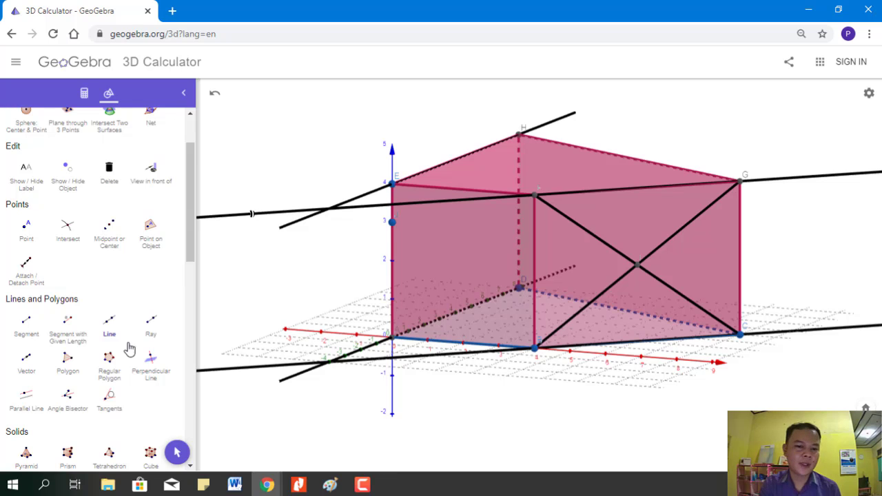
{"action": "left_click", "coordinate": [177, 454]}
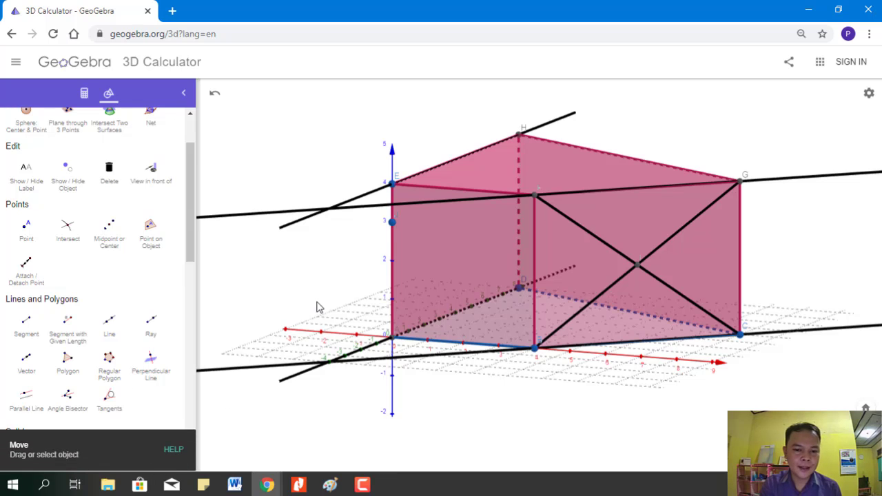
Create the intersection points of line BC with line AD and of line FG with line EH.
{"action": "left_click_drag", "start_coordinate": [323, 302], "coordinate": [329, 354]}
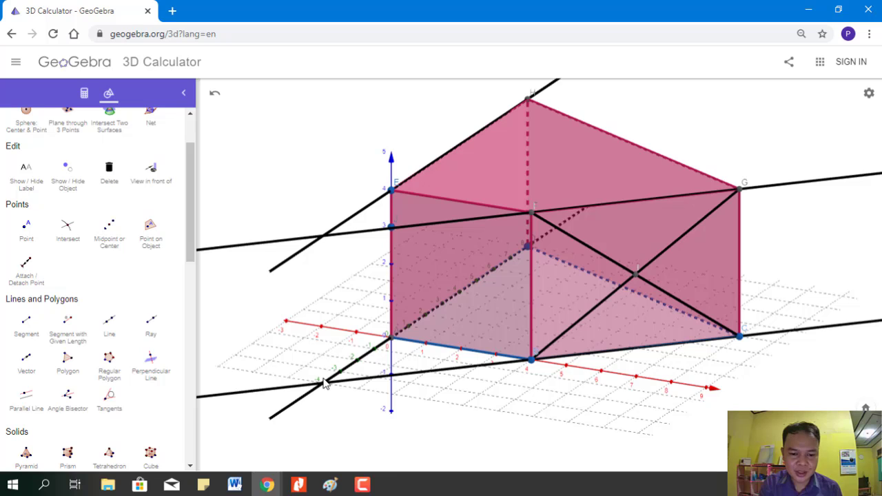
{"action": "left_click", "coordinate": [67, 229]}
{"action": "left_click", "coordinate": [285, 388]}
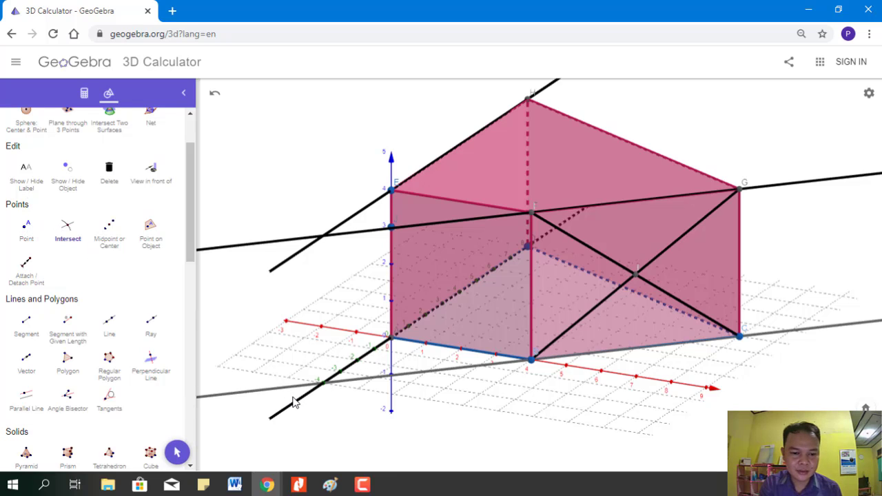
{"action": "left_click", "coordinate": [297, 405]}
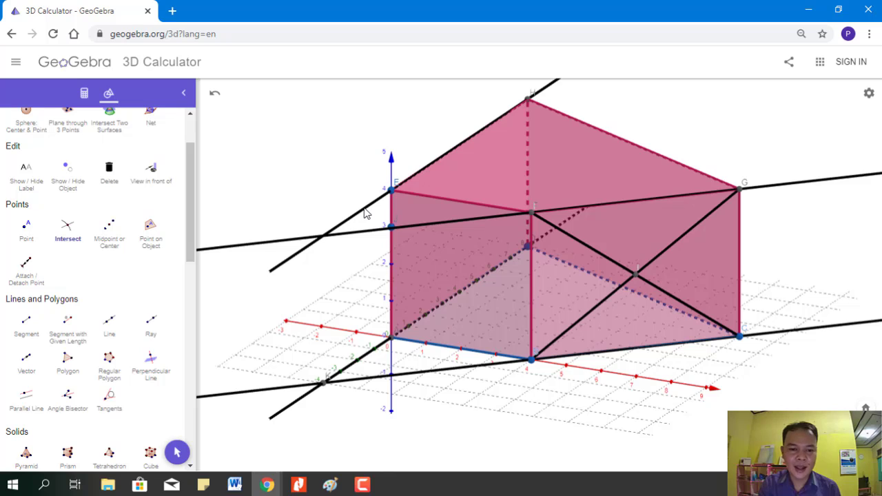
{"action": "left_click", "coordinate": [292, 240]}
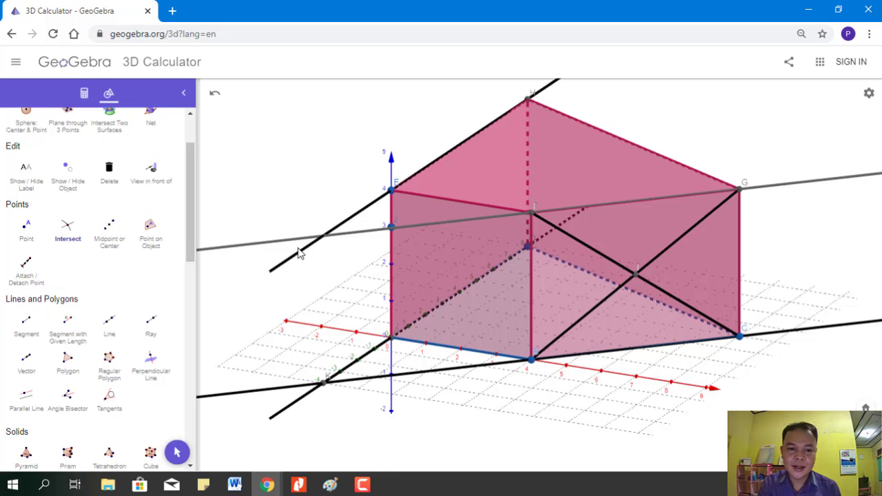
{"action": "left_click", "coordinate": [301, 253]}
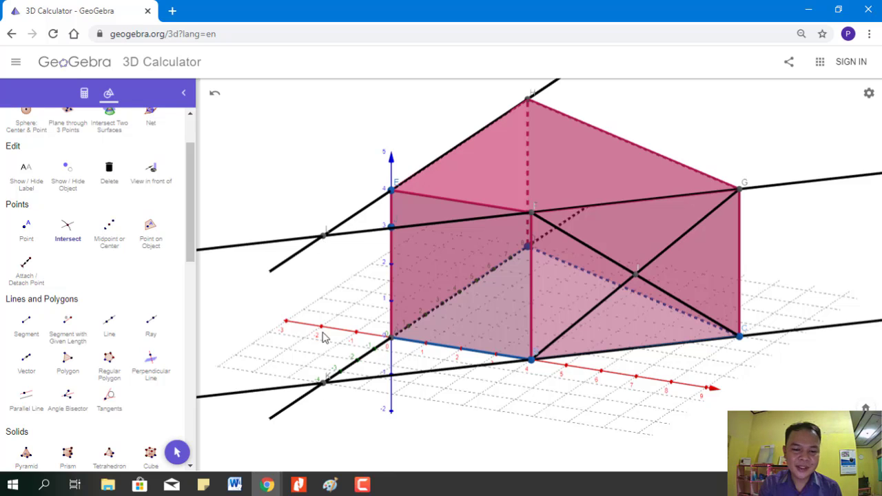
Draw a segment joining the lower and upper intersection points of the extended edge lines.
{"action": "left_click", "coordinate": [26, 324]}
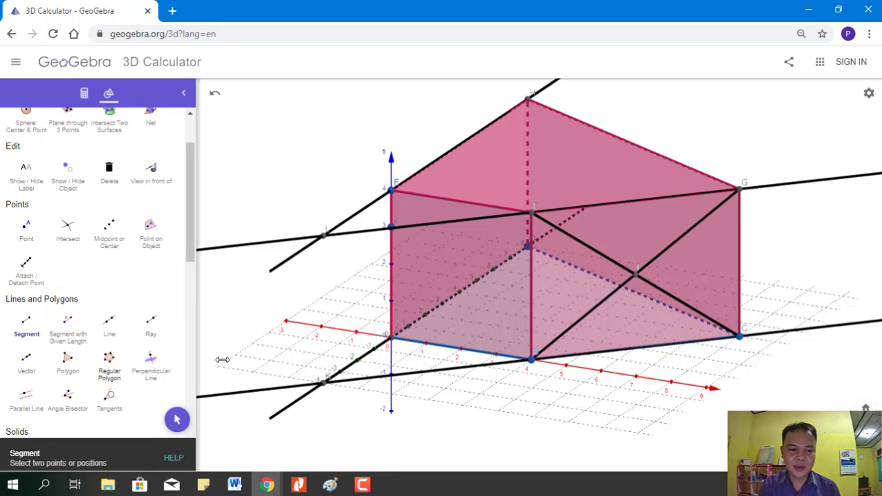
{"action": "left_click", "coordinate": [323, 381]}
{"action": "left_click", "coordinate": [324, 237]}
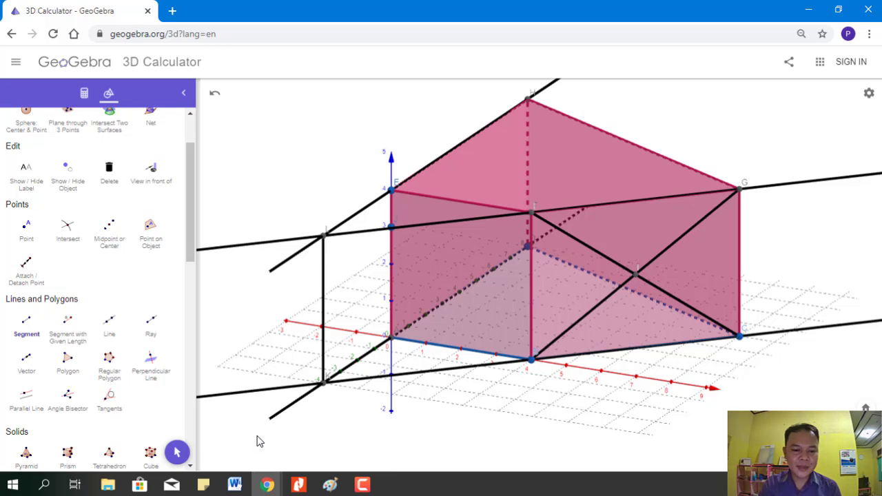
Draw an infinite line through vertex H and the point on edge AE, extending it past the vertical segment outside the prism.
{"action": "left_click", "coordinate": [177, 452]}
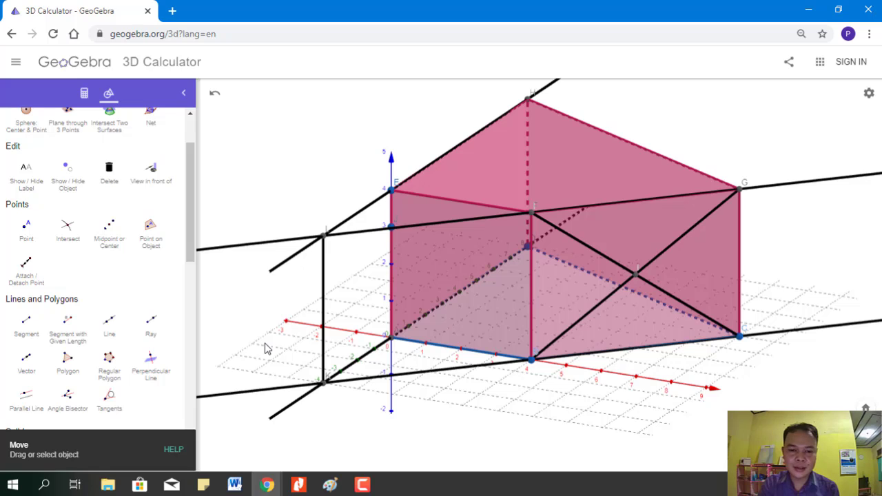
{"action": "left_click_drag", "start_coordinate": [265, 343], "coordinate": [264, 351]}
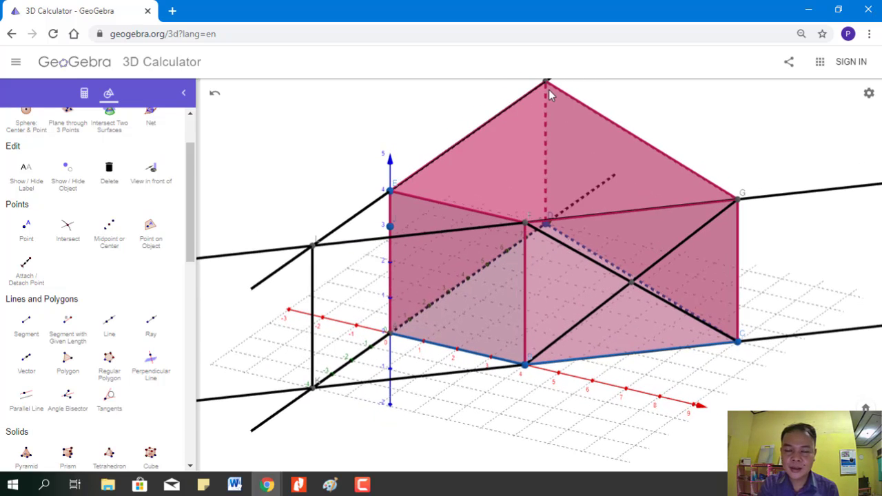
{"action": "left_click_drag", "start_coordinate": [540, 143], "coordinate": [561, 151]}
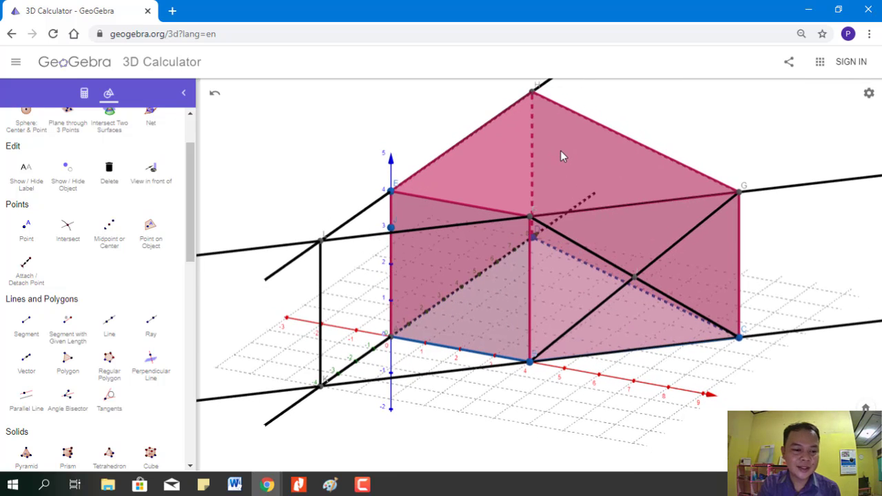
{"action": "left_click", "coordinate": [109, 324]}
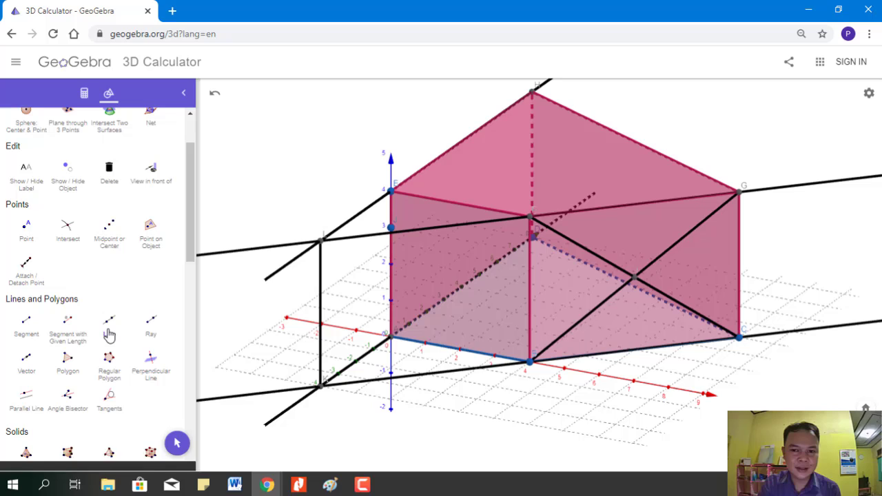
{"action": "left_click", "coordinate": [531, 94]}
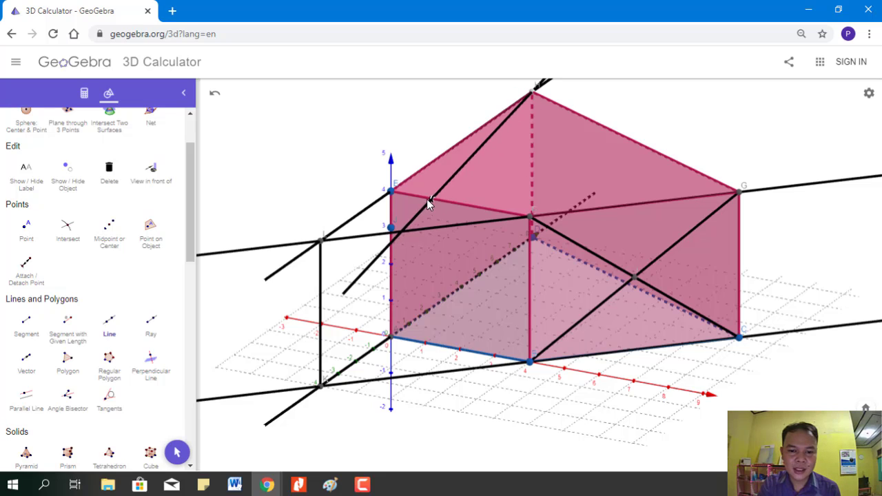
{"action": "left_click", "coordinate": [392, 226]}
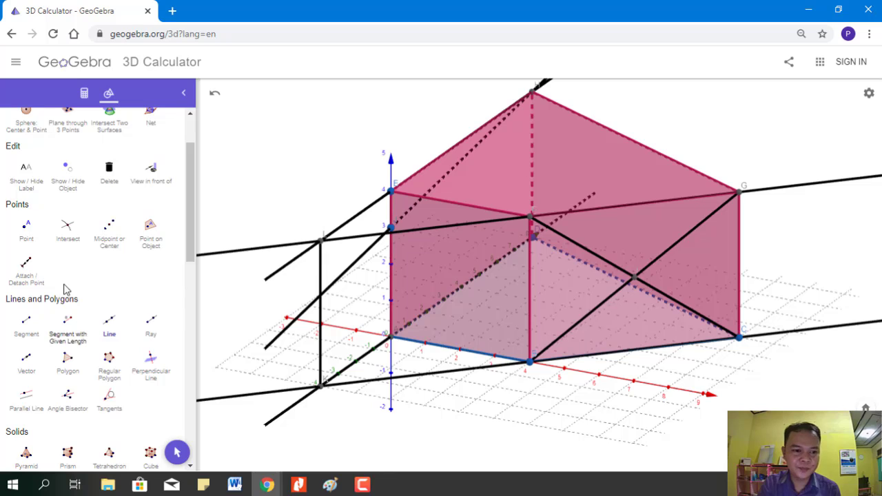
Create the intersection point of the line through H with the vertical segment outside the prism.
{"action": "left_click", "coordinate": [66, 228]}
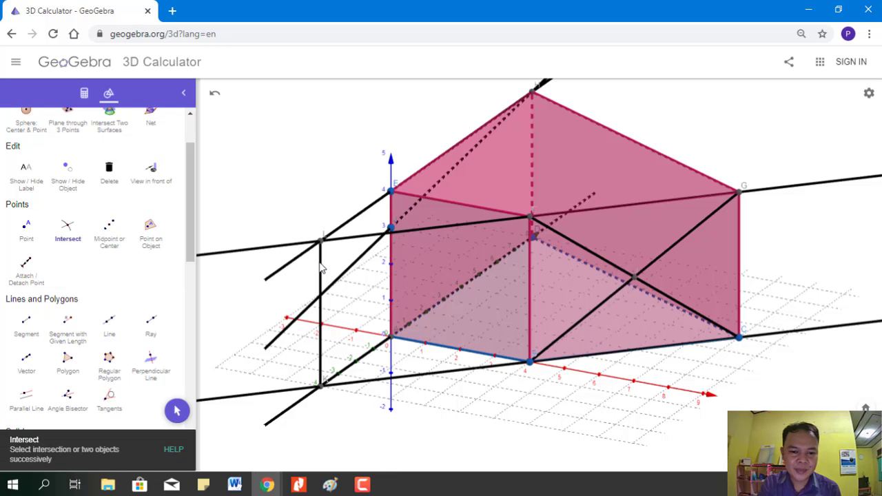
{"action": "left_click", "coordinate": [321, 268]}
{"action": "left_click", "coordinate": [297, 321]}
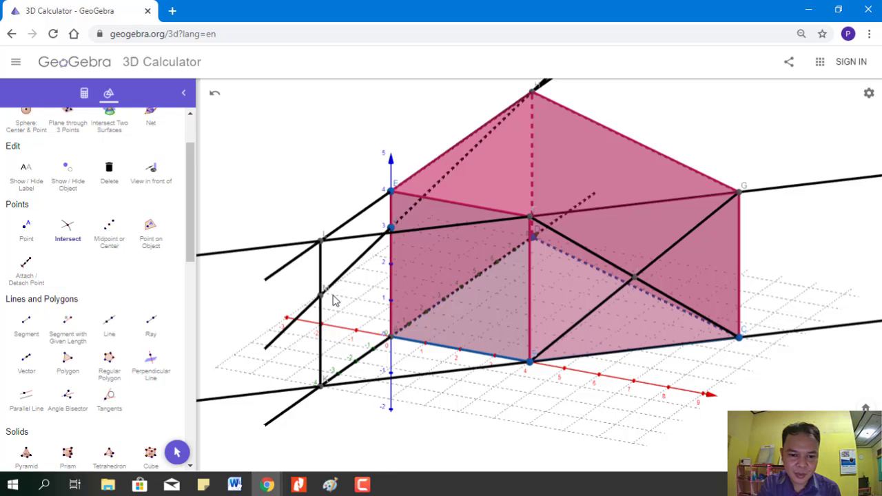
Draw an infinite line through the new point on the outer vertical segment and the intersection of face BCGF's diagonals.
{"action": "left_click", "coordinate": [178, 453]}
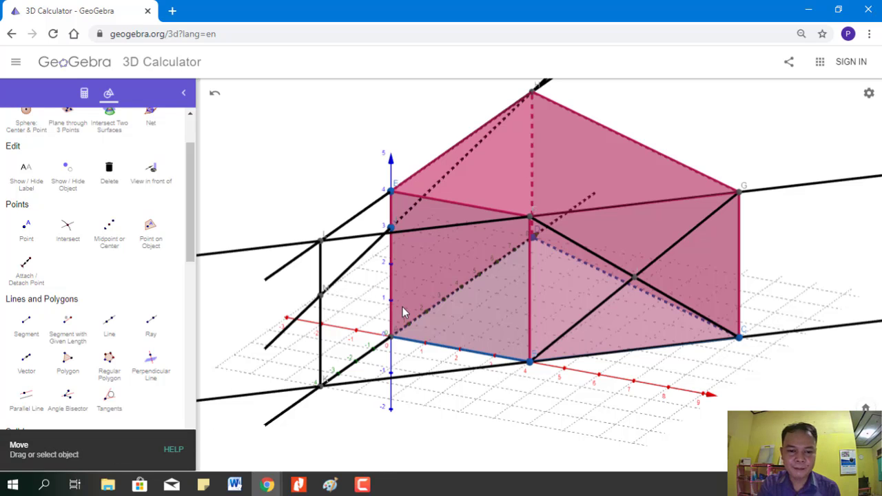
{"action": "mouse_move", "coordinate": [403, 310]}
{"action": "left_mouse_down"}
{"action": "mouse_move", "coordinate": [425, 316]}
{"action": "mouse_move", "coordinate": [397, 315]}
{"action": "left_mouse_up"}
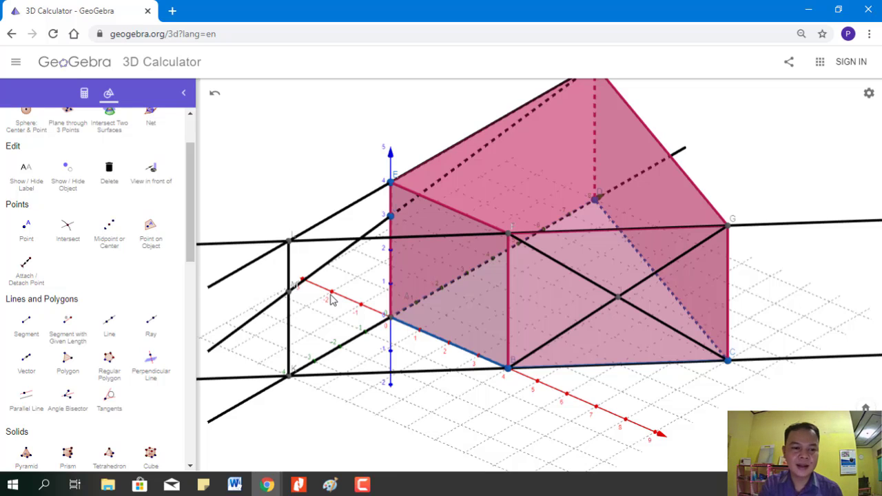
{"action": "left_click", "coordinate": [119, 337]}
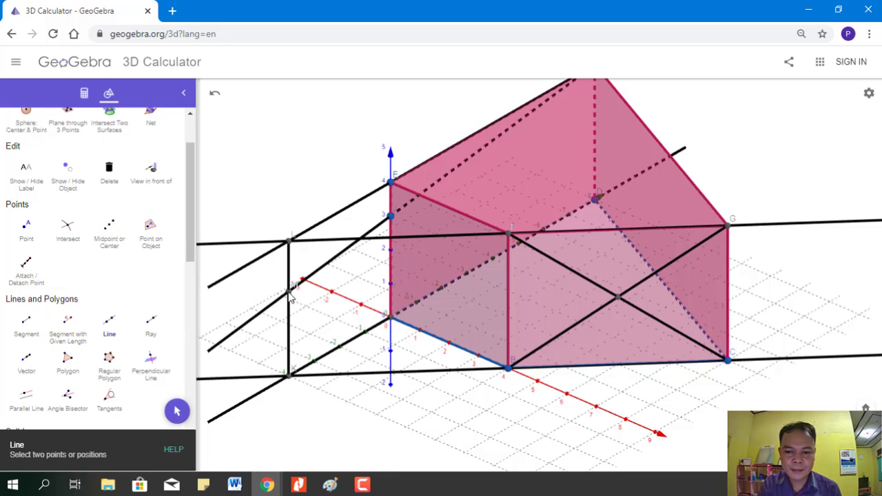
{"action": "left_click", "coordinate": [288, 292]}
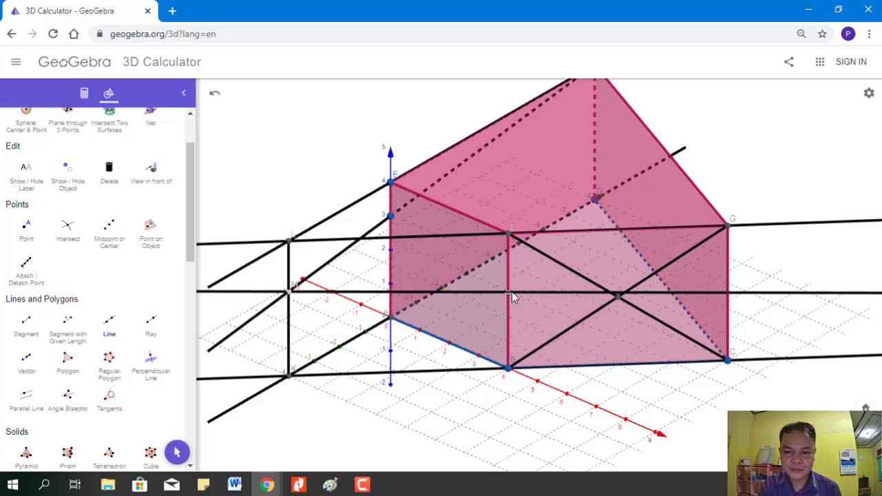
{"action": "left_click", "coordinate": [617, 296]}
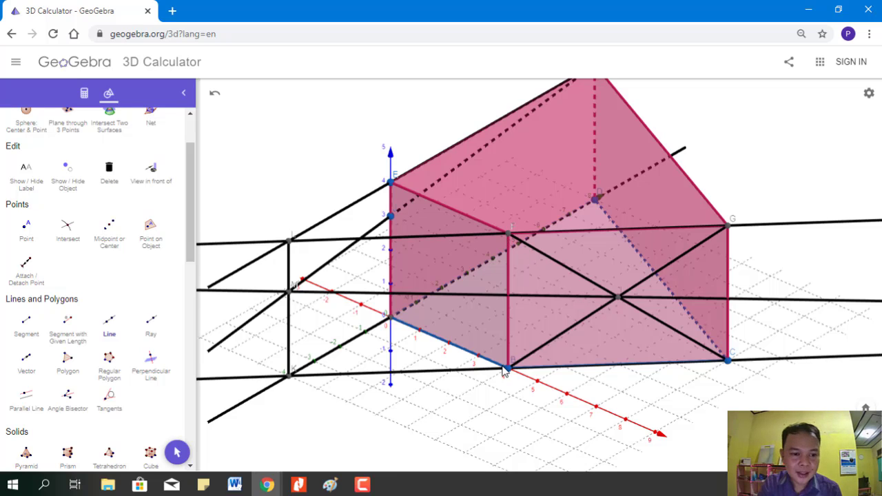
Create the points where the line across face BCGF intersects edges BF and CG.
{"action": "left_click", "coordinate": [63, 235]}
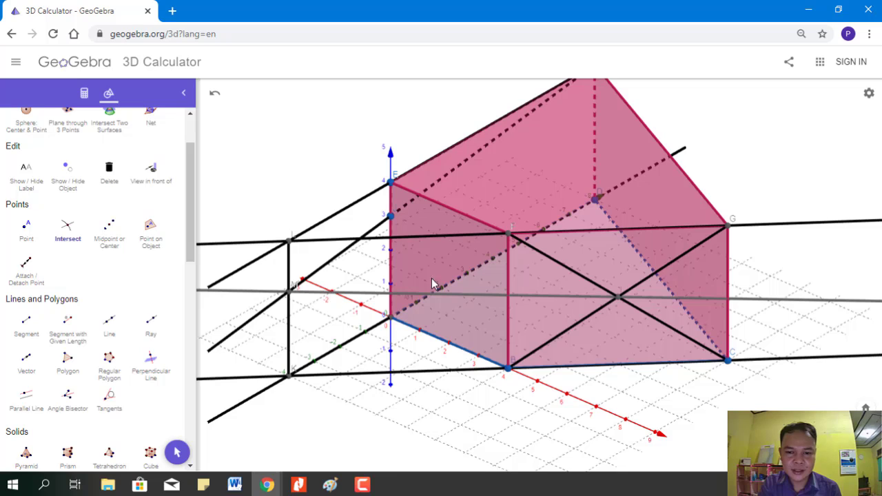
{"action": "left_click", "coordinate": [508, 307]}
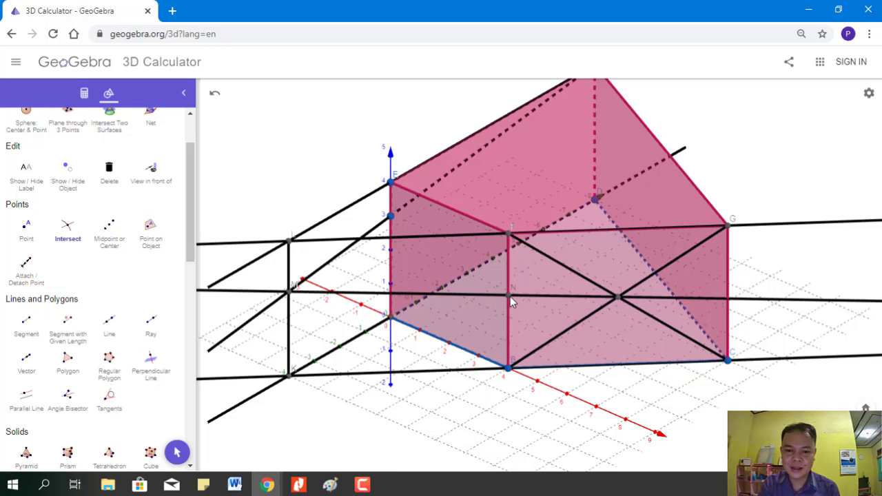
{"action": "left_click", "coordinate": [177, 452]}
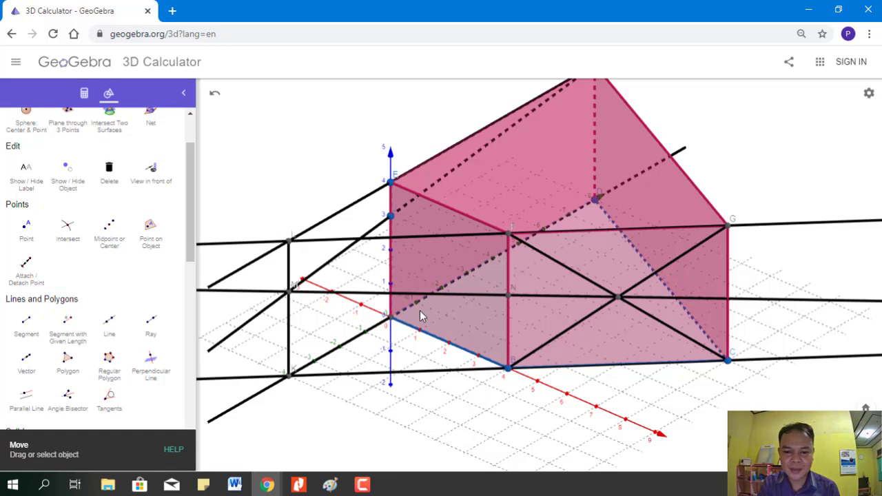
{"action": "mouse_move", "coordinate": [431, 310]}
{"action": "left_mouse_down"}
{"action": "mouse_move", "coordinate": [435, 322]}
{"action": "mouse_move", "coordinate": [426, 302]}
{"action": "left_mouse_up"}
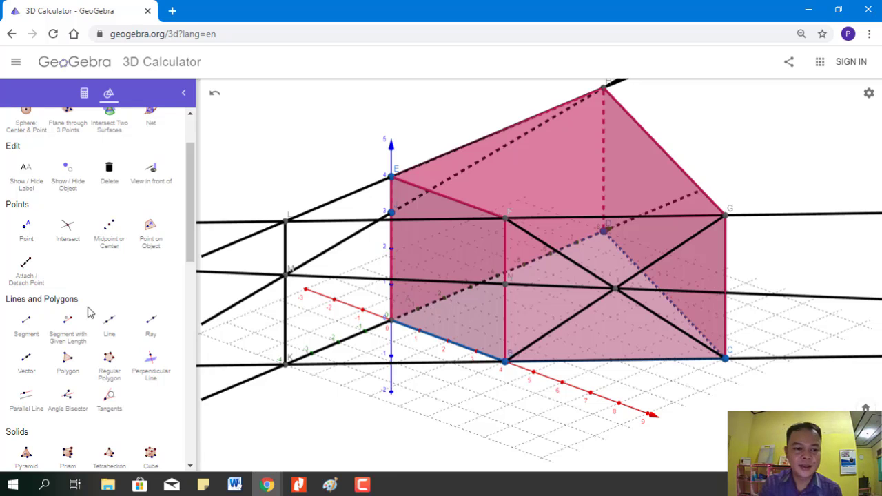
{"action": "left_click", "coordinate": [68, 237]}
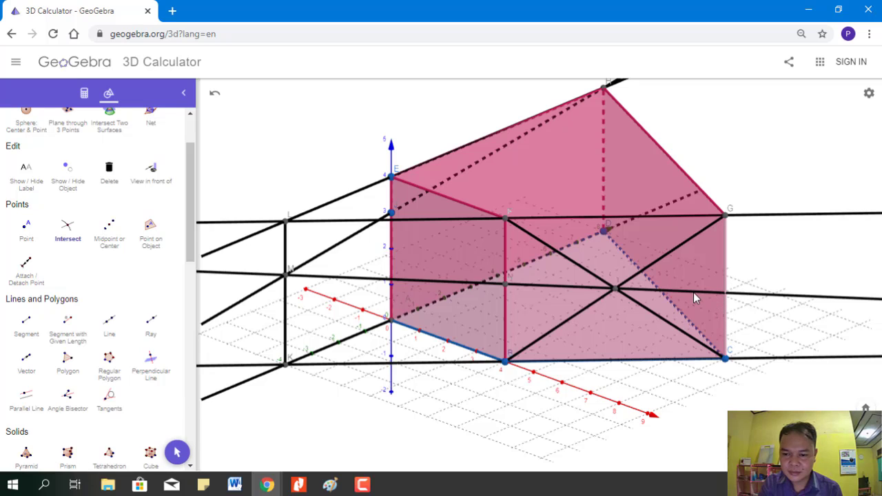
{"action": "left_click", "coordinate": [725, 294]}
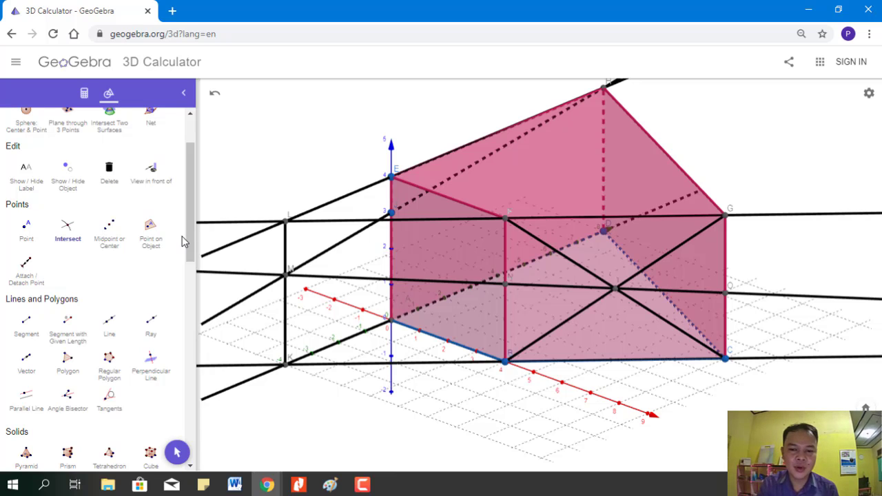
Create the section polygon through the point on AE, the intersection points on BF and CG, and vertex H.
{"action": "left_click", "coordinate": [68, 361]}
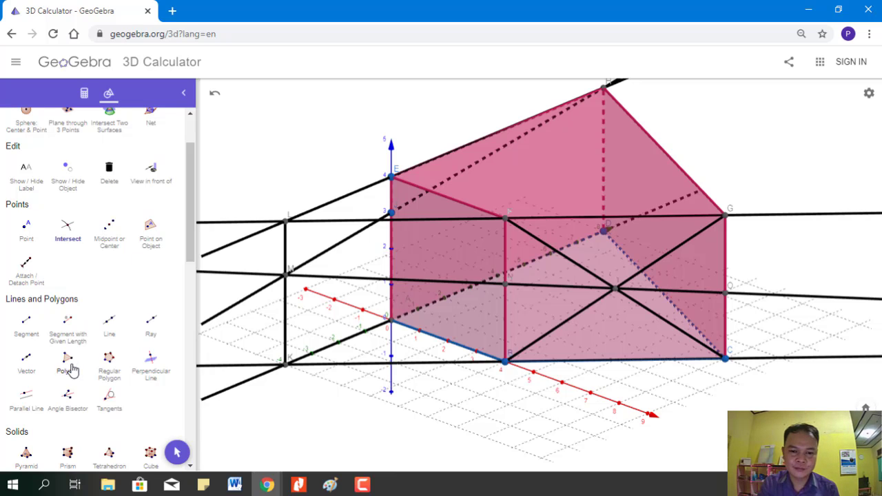
{"action": "left_click", "coordinate": [392, 213]}
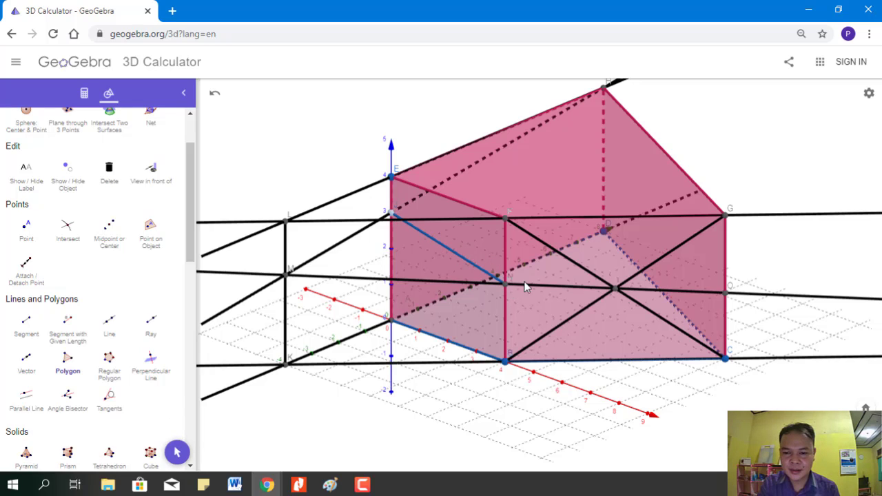
{"action": "left_click", "coordinate": [522, 286]}
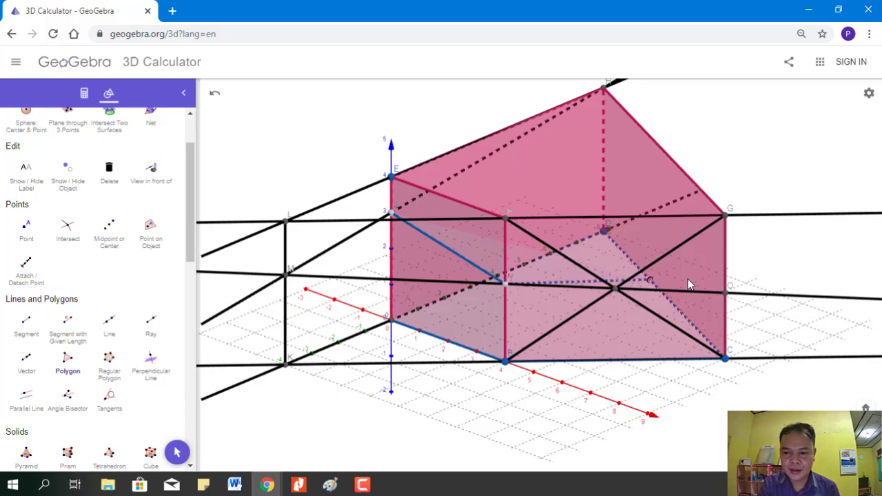
{"action": "left_click", "coordinate": [725, 293]}
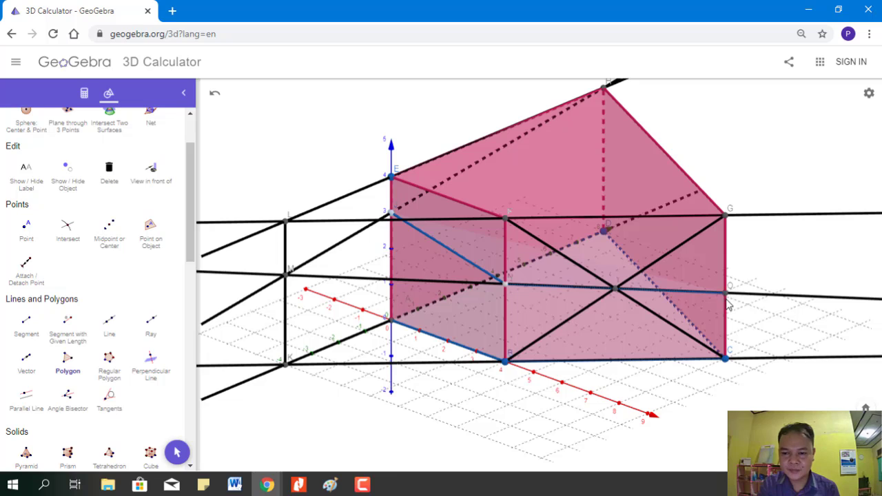
{"action": "left_click", "coordinate": [604, 90]}
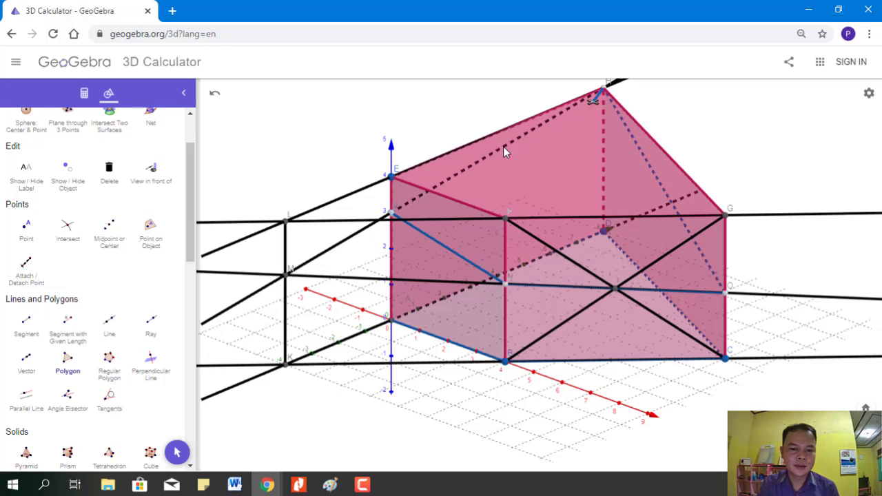
{"action": "left_click", "coordinate": [392, 213]}
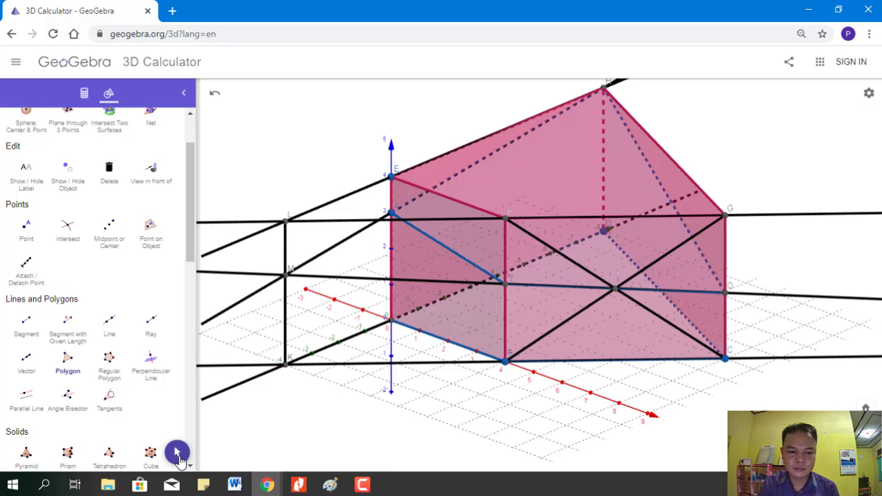
{"action": "left_click", "coordinate": [177, 454]}
{"action": "left_click", "coordinate": [411, 266]}
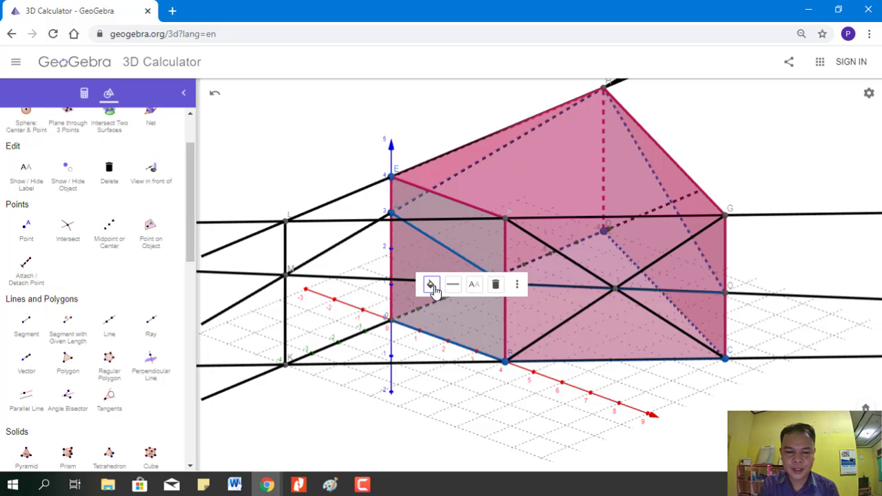
{"action": "left_click", "coordinate": [430, 284]}
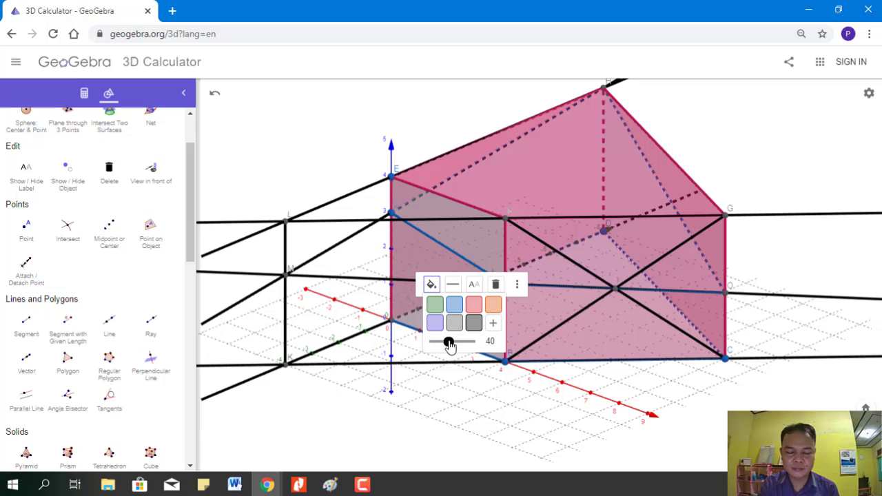
{"action": "left_click", "coordinate": [359, 163]}
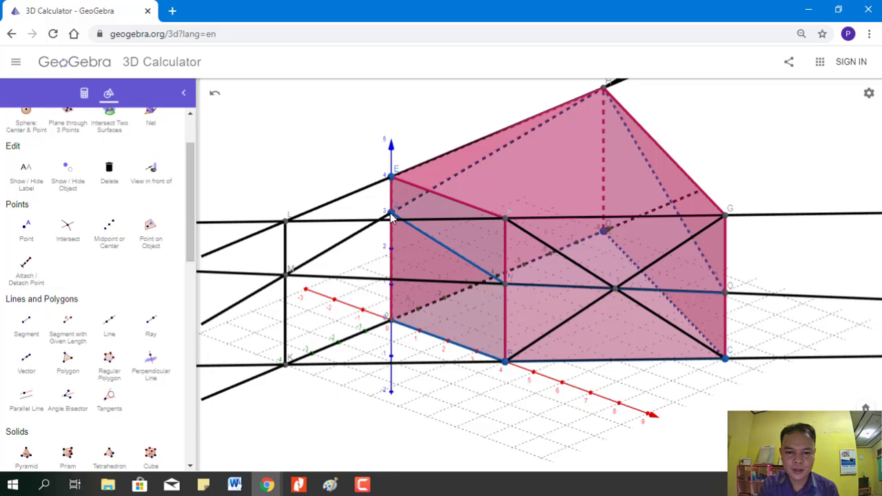
Set the fill opacity of the prism's front face ABFE to 0.
{"action": "left_click", "coordinate": [433, 256]}
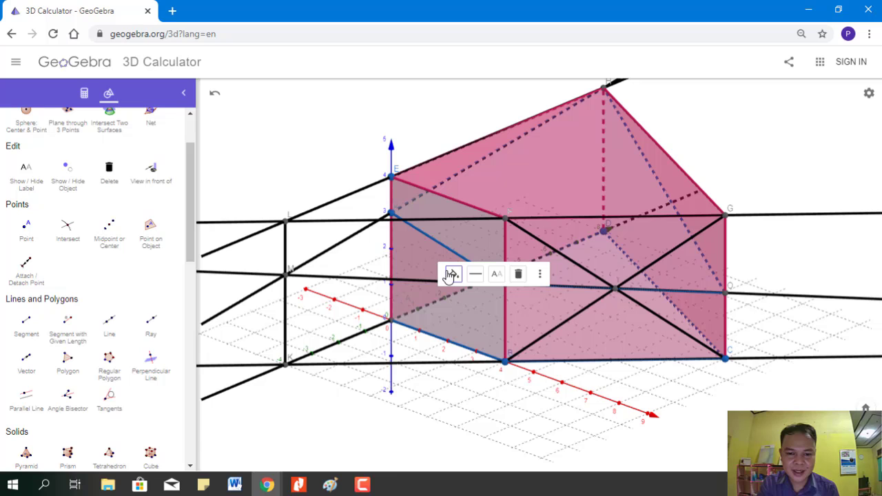
{"action": "left_click", "coordinate": [453, 274]}
{"action": "left_click_drag", "start_coordinate": [472, 333], "coordinate": [456, 332]}
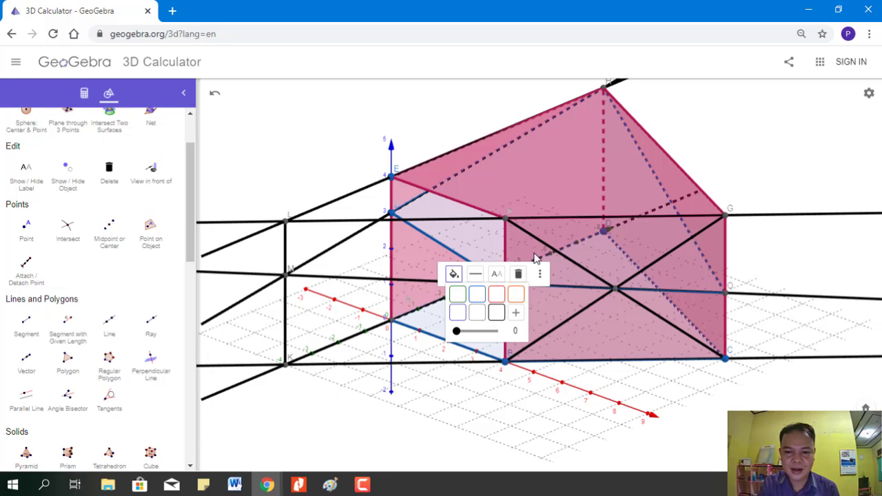
Set the fill opacity of side face BCGF and top face EFGH to 0.
{"action": "left_click", "coordinate": [578, 234]}
{"action": "left_click", "coordinate": [597, 245]}
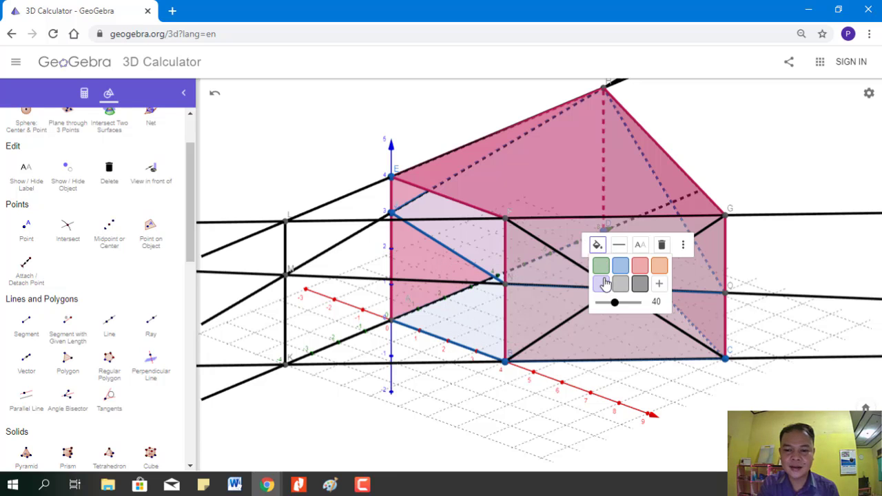
{"action": "left_click_drag", "start_coordinate": [613, 304], "coordinate": [582, 312]}
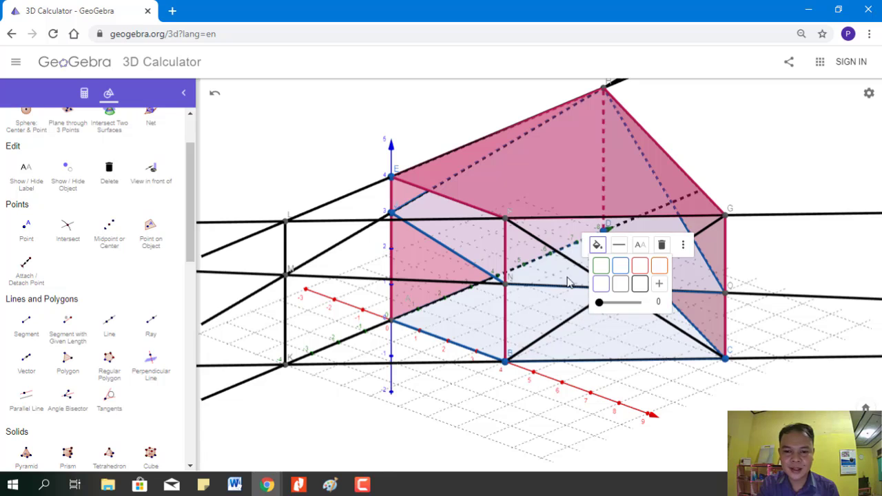
{"action": "left_click", "coordinate": [551, 207]}
{"action": "left_click", "coordinate": [570, 221]}
{"action": "left_click_drag", "start_coordinate": [587, 277], "coordinate": [572, 277]}
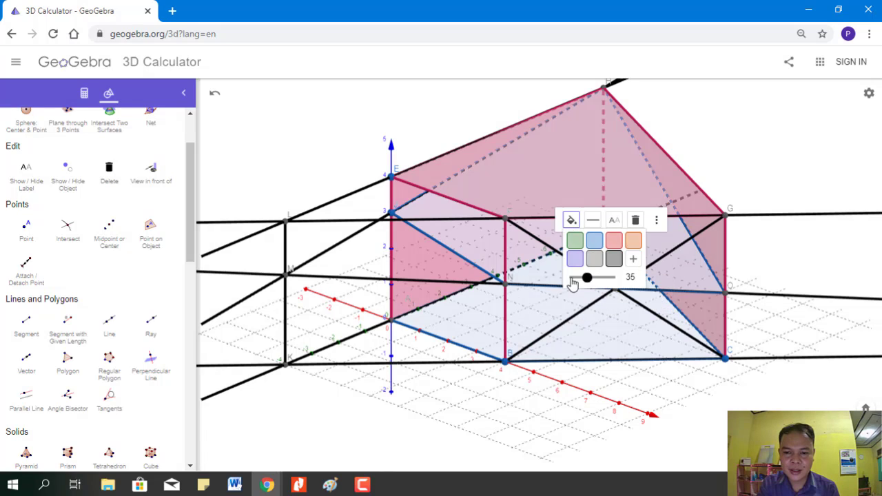
Set the fill opacity of the section polygon to 100 and rotate the view to show the prism's section.
{"action": "left_click", "coordinate": [679, 197]}
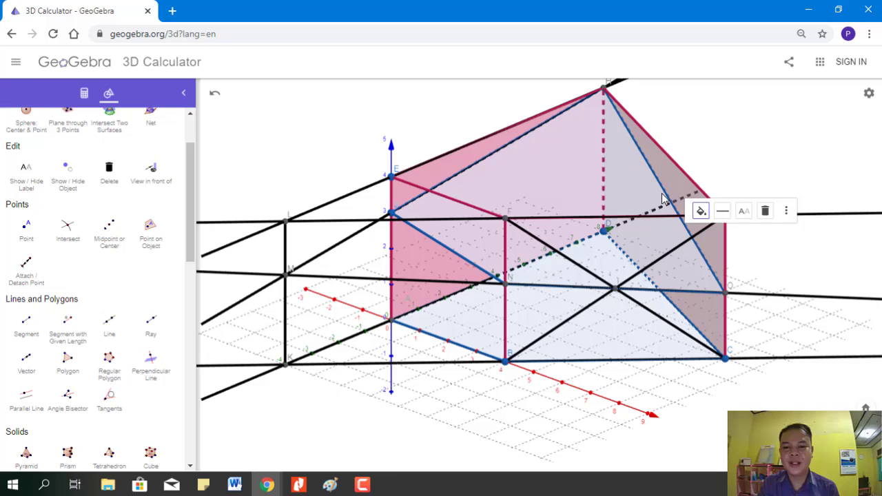
{"action": "left_click", "coordinate": [579, 193]}
{"action": "left_click", "coordinate": [599, 209]}
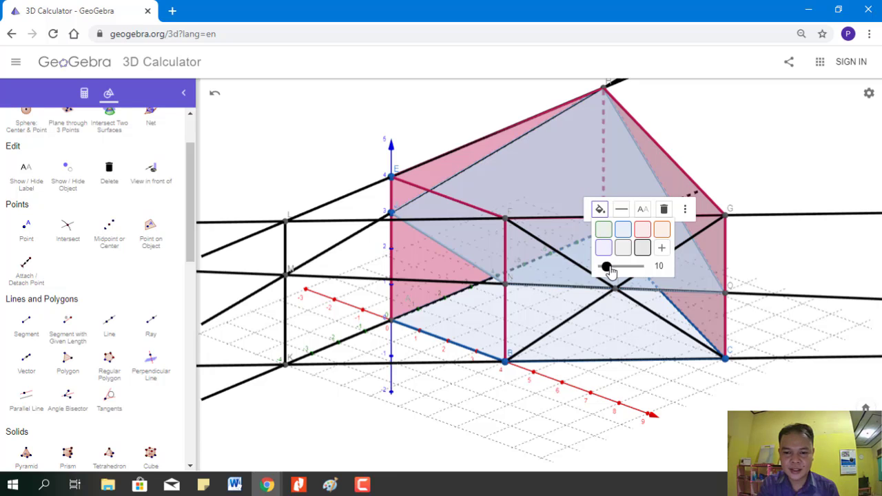
{"action": "left_click_drag", "start_coordinate": [611, 267], "coordinate": [645, 270]}
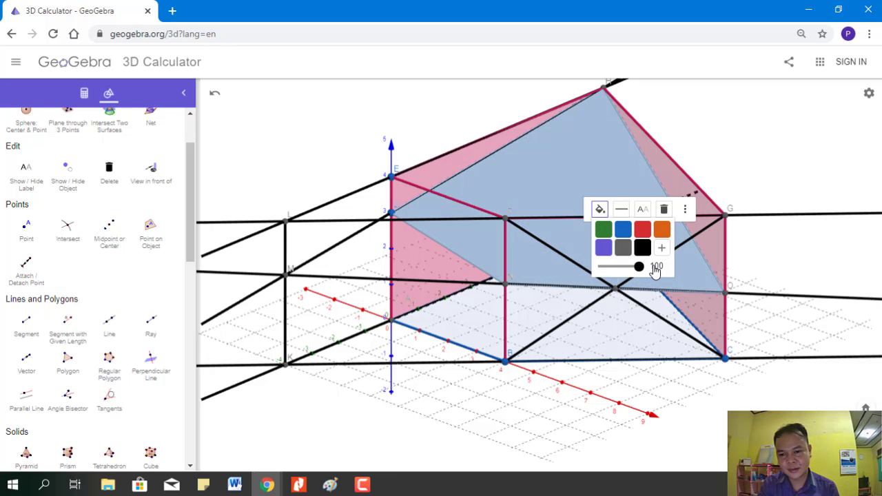
{"action": "left_click", "coordinate": [741, 170]}
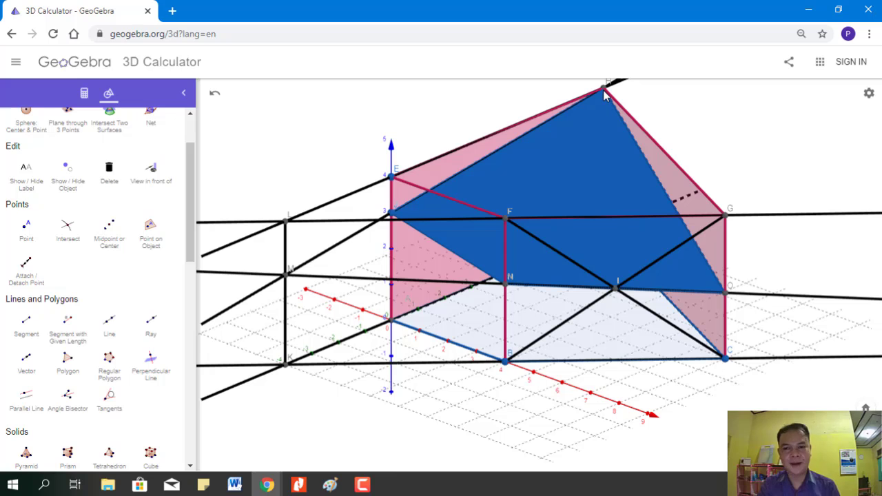
{"action": "left_click_drag", "start_coordinate": [603, 90], "coordinate": [773, 189]}
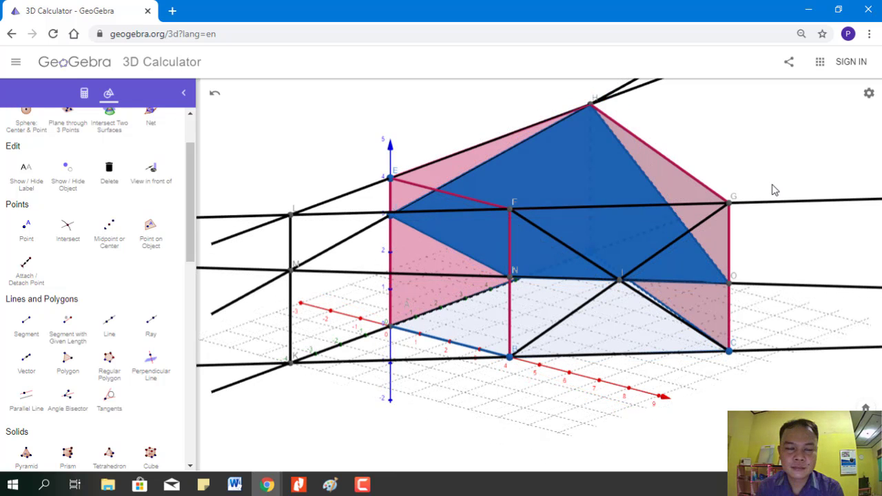